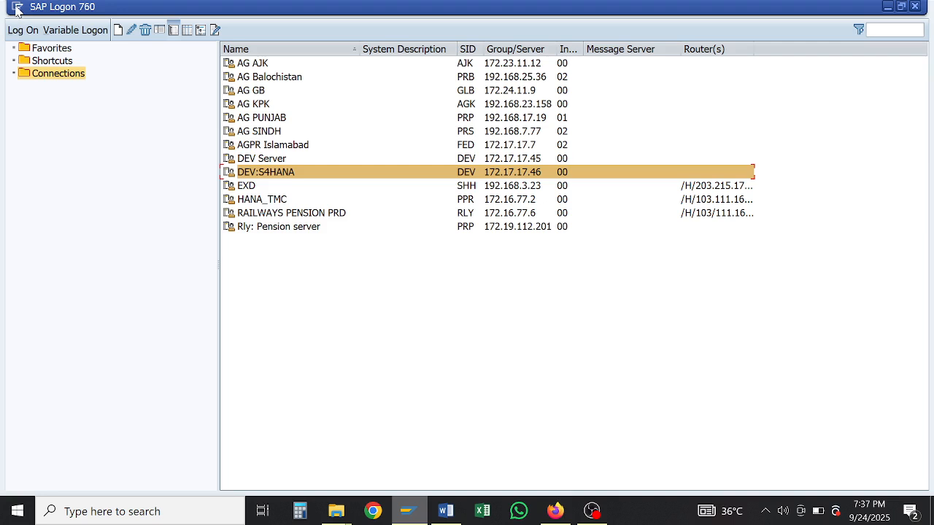
Step: In SAP GUI Options, turn on Show keys and Sort by keys for dropdown lists, then apply and confirm
{"action": "left_click", "coordinate": [18, 9]}
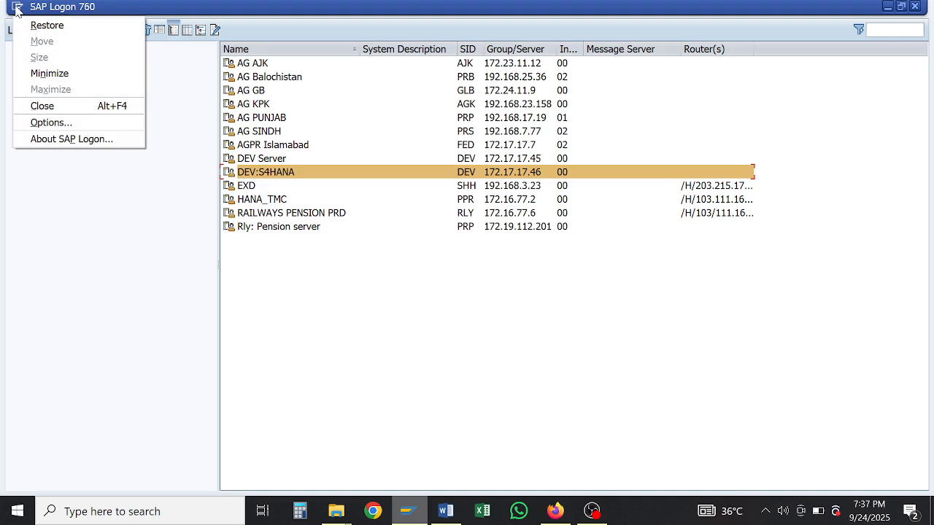
{"action": "left_click", "coordinate": [51, 123]}
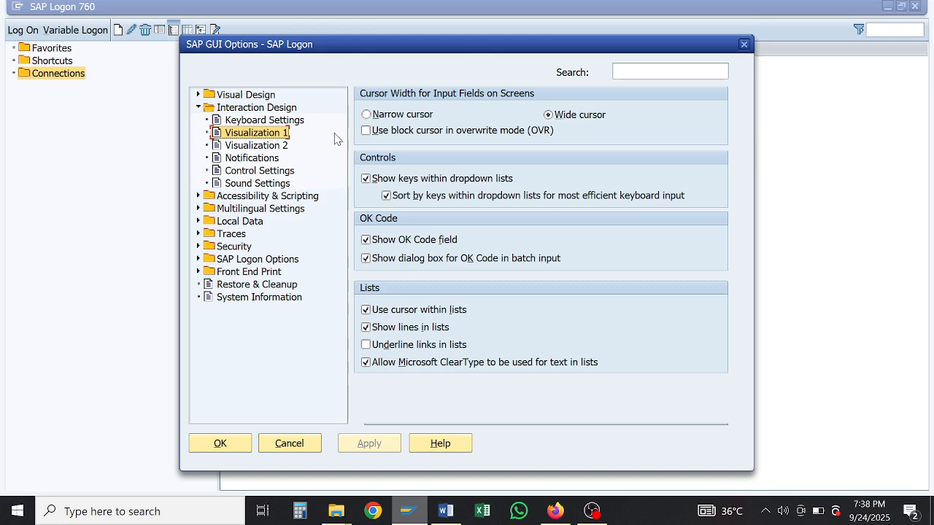
{"action": "left_click", "coordinate": [366, 179]}
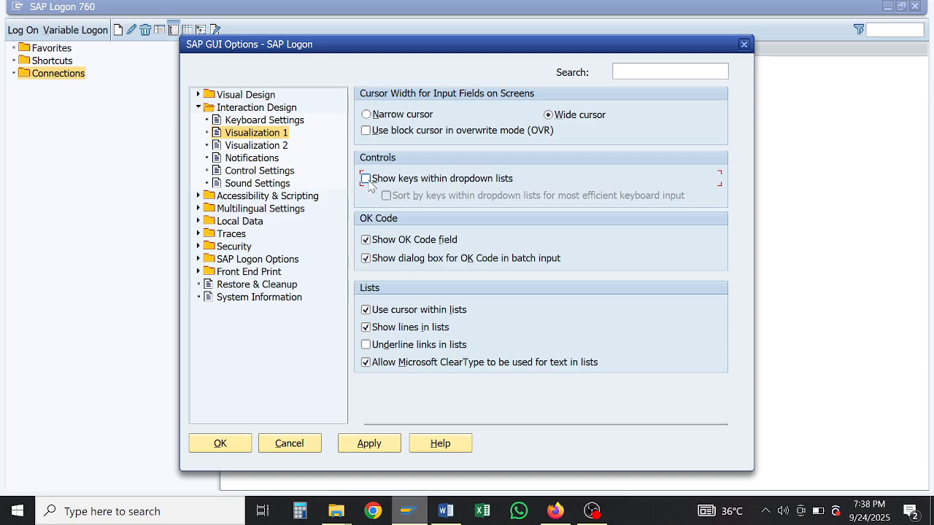
{"action": "left_click", "coordinate": [367, 179]}
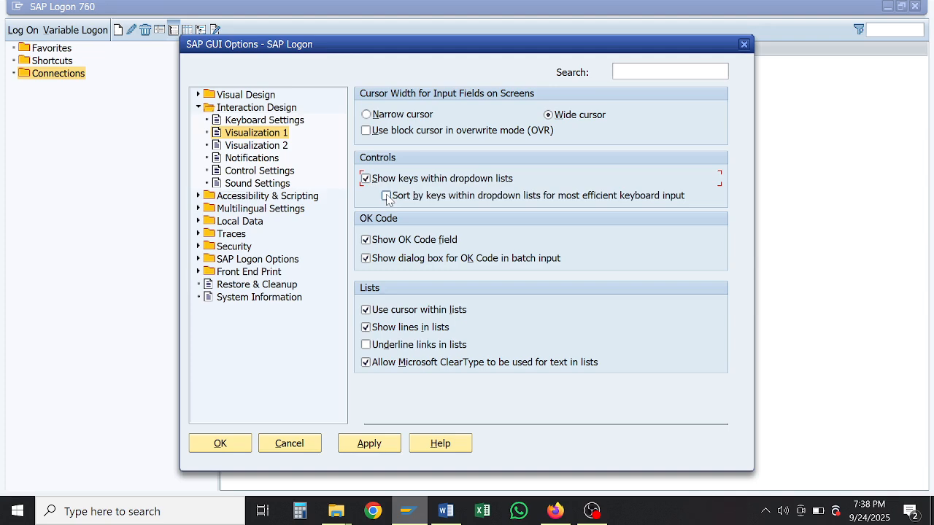
{"action": "left_click", "coordinate": [387, 197]}
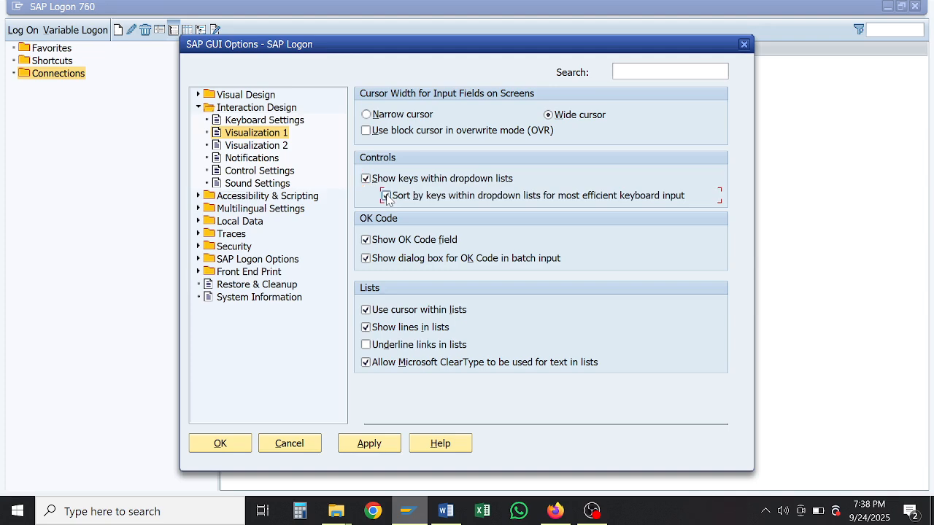
{"action": "left_click", "coordinate": [372, 446]}
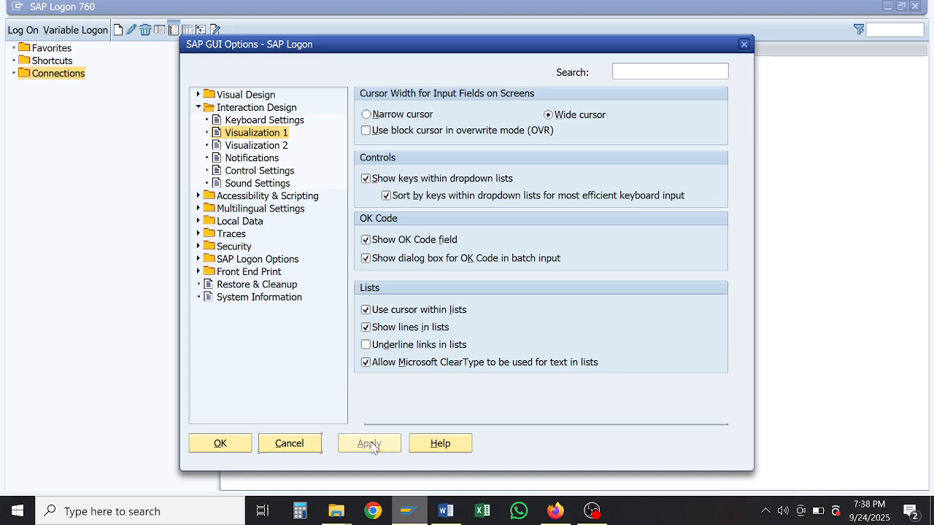
{"action": "left_click", "coordinate": [235, 445]}
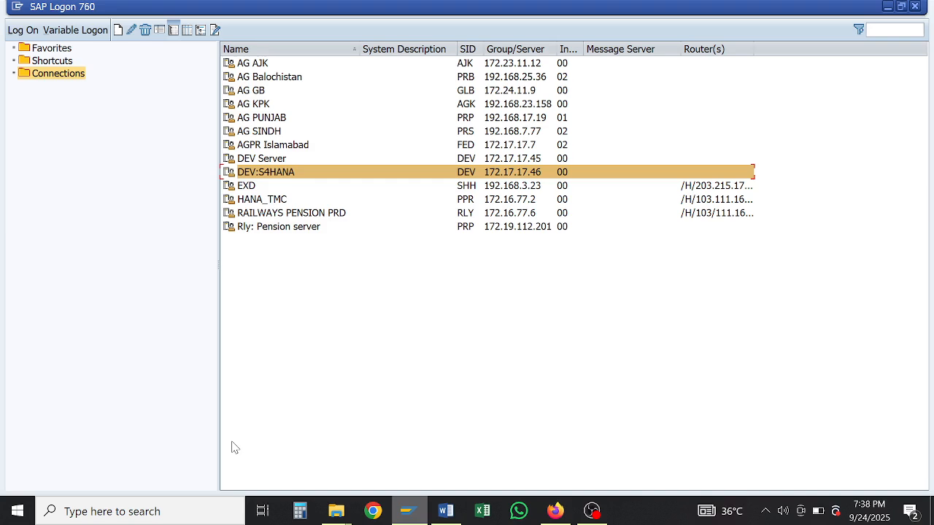
Step: Log on to DEV:S4HANA with the user ID and password, then start transaction bp
{"action": "key", "text": "Return"}
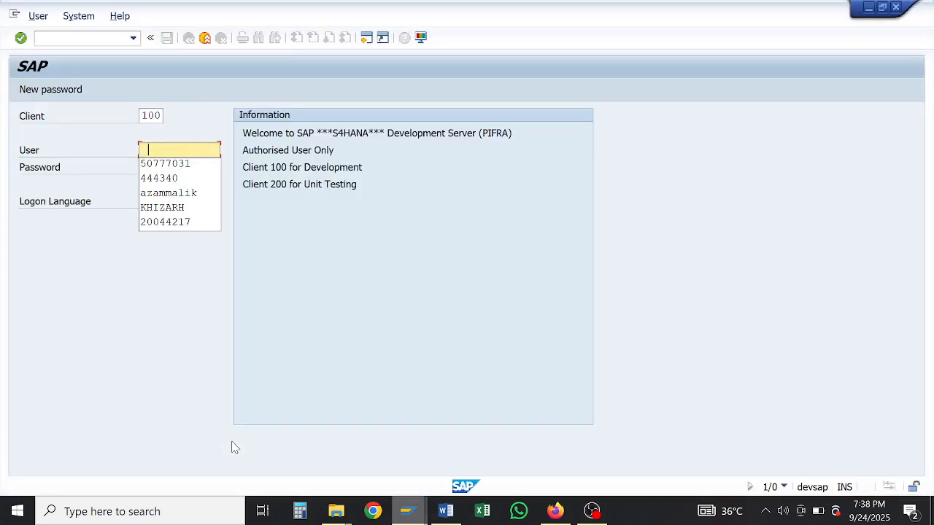
{"action": "key", "text": "Tab"}
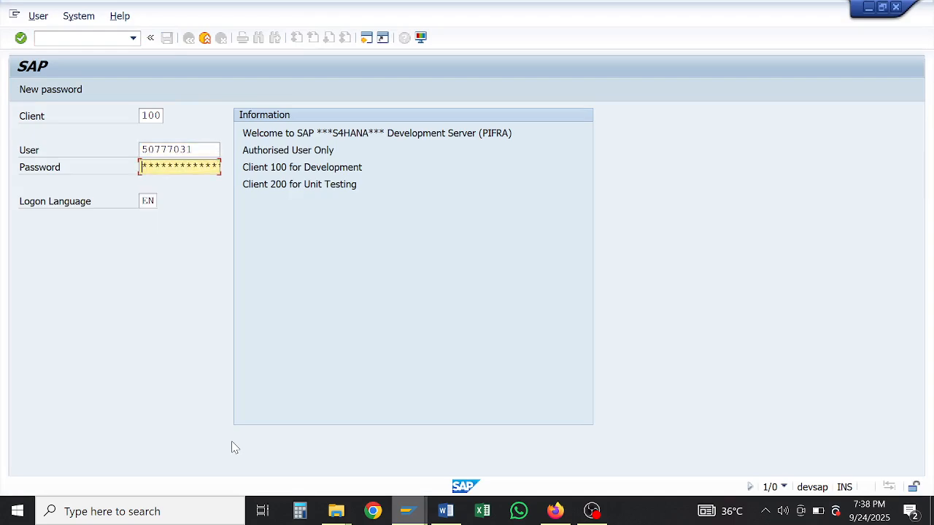
{"action": "type", "text": "*************"}
{"action": "key", "text": "Return"}
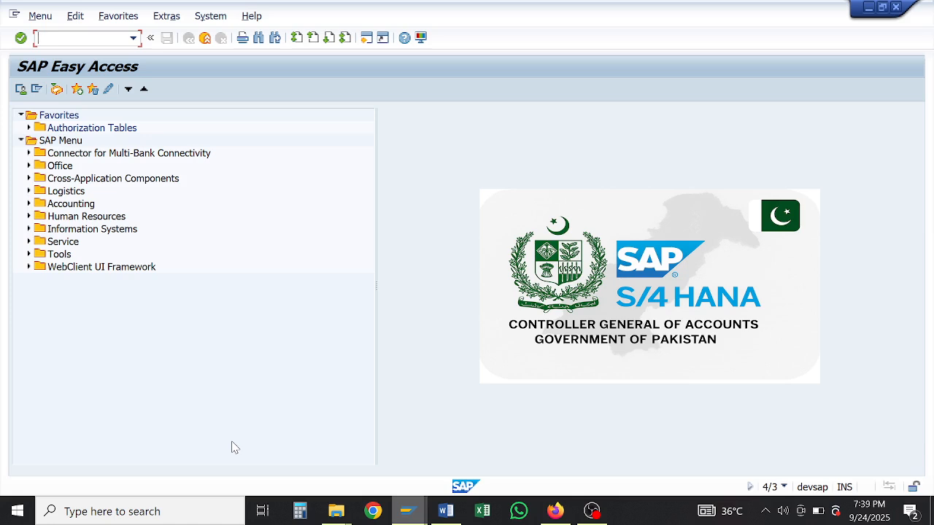
{"action": "type", "text": "bp"}
{"action": "key", "text": "Return"}
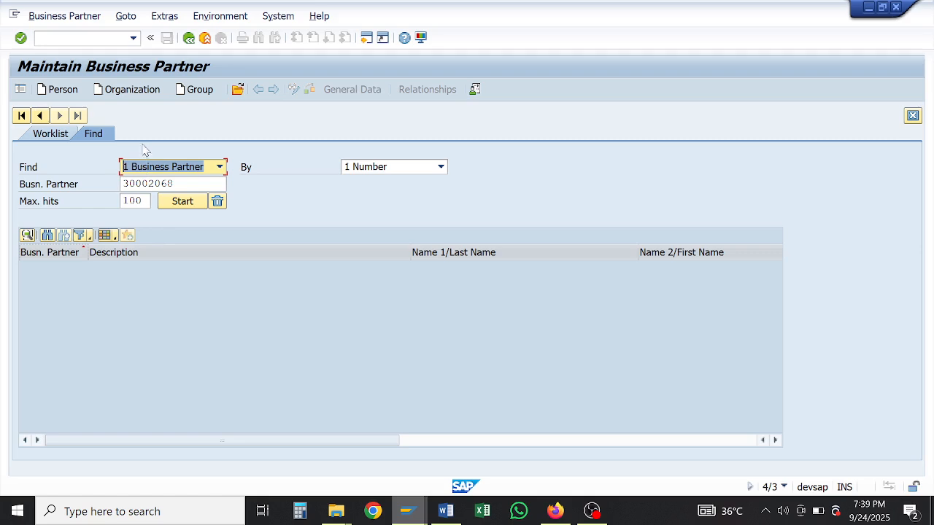
Step: Start a new Organization partner and choose grouping 0002 External number assignment
{"action": "left_click", "coordinate": [131, 91]}
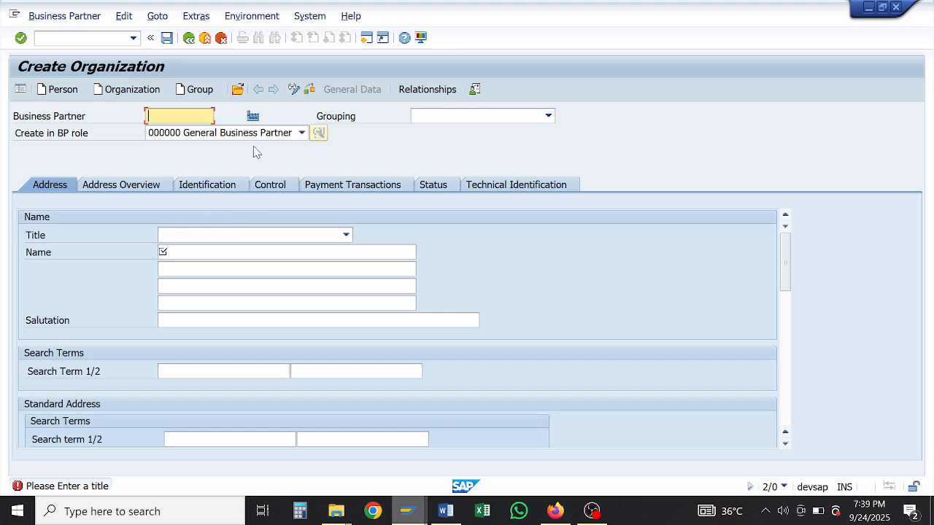
{"action": "left_click", "coordinate": [420, 118]}
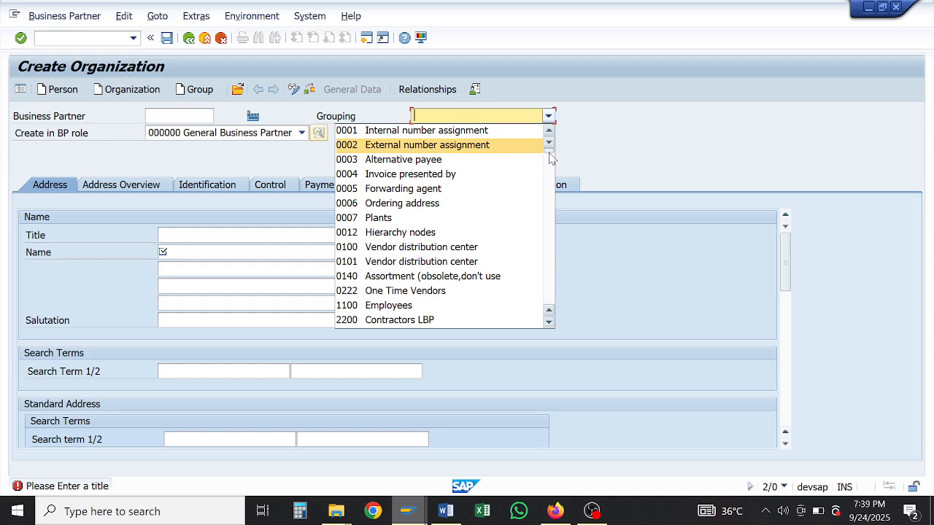
{"action": "left_click_drag", "start_coordinate": [550, 154], "coordinate": [550, 156]}
{"action": "left_click_drag", "start_coordinate": [549, 164], "coordinate": [548, 175]}
{"action": "scroll", "coordinate": [551, 170], "scroll_direction": "down", "scroll_amount": 1}
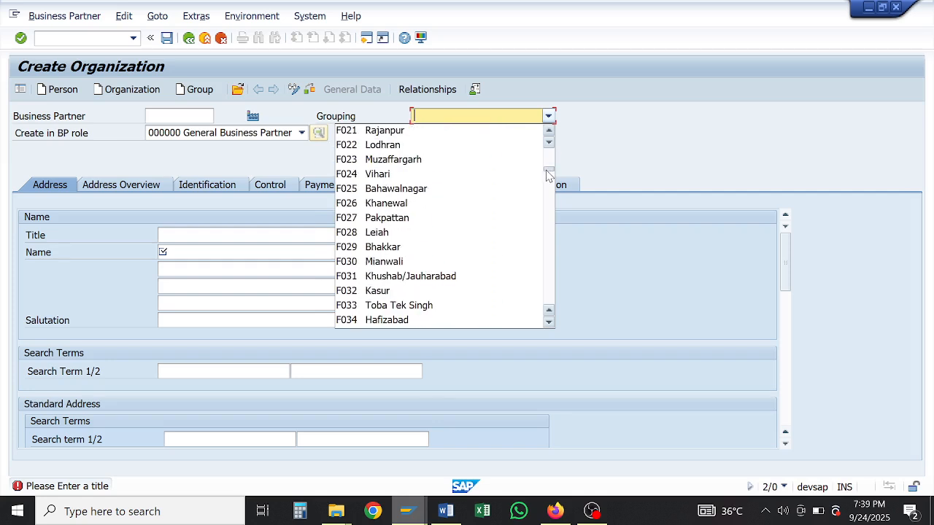
{"action": "scroll", "coordinate": [548, 175], "scroll_direction": "down", "scroll_amount": 1}
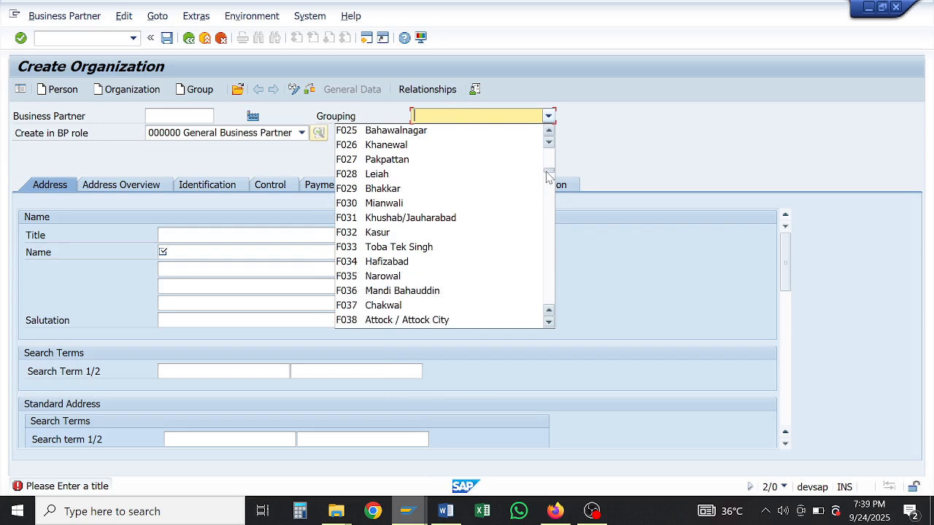
{"action": "mouse_move", "coordinate": [549, 175]}
{"action": "left_mouse_down"}
{"action": "mouse_move", "coordinate": [557, 268]}
{"action": "mouse_move", "coordinate": [553, 159]}
{"action": "mouse_move", "coordinate": [538, 157]}
{"action": "mouse_move", "coordinate": [535, 180]}
{"action": "mouse_move", "coordinate": [536, 164]}
{"action": "left_mouse_up"}
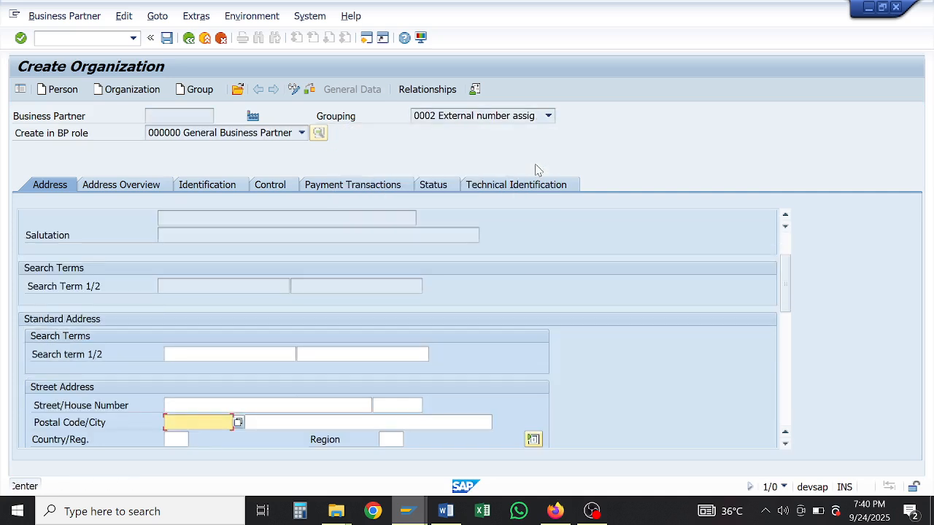
Step: Keep grouping 0002 and enter postal code id1164 with city lahore
{"action": "left_click", "coordinate": [548, 116]}
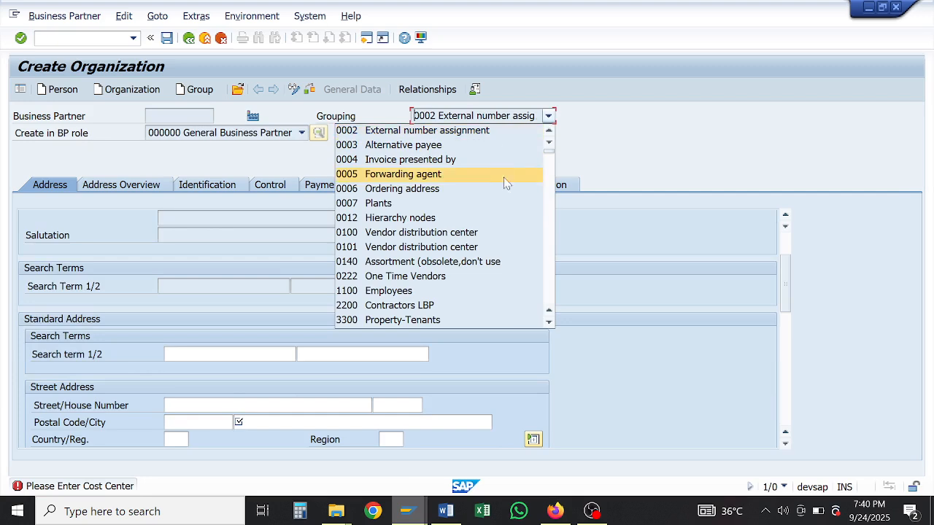
{"action": "left_click_drag", "start_coordinate": [548, 155], "coordinate": [550, 165]}
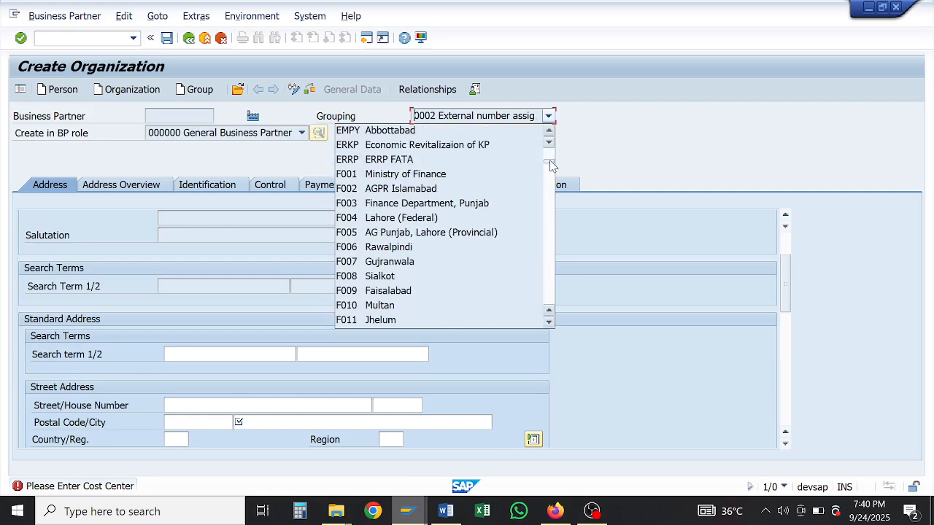
{"action": "left_click", "coordinate": [550, 163]}
{"action": "key", "text": "Return"}
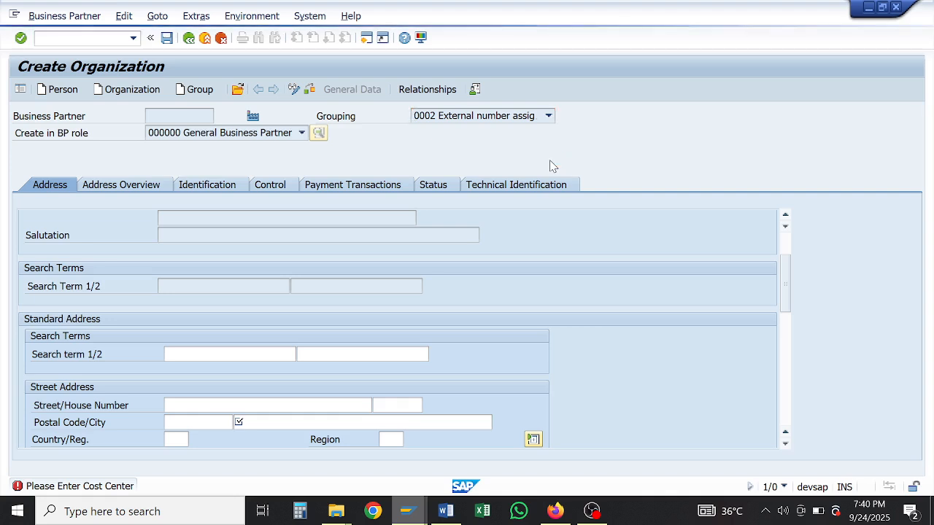
{"action": "type", "text": "id1164"}
{"action": "key", "text": "Tab"}
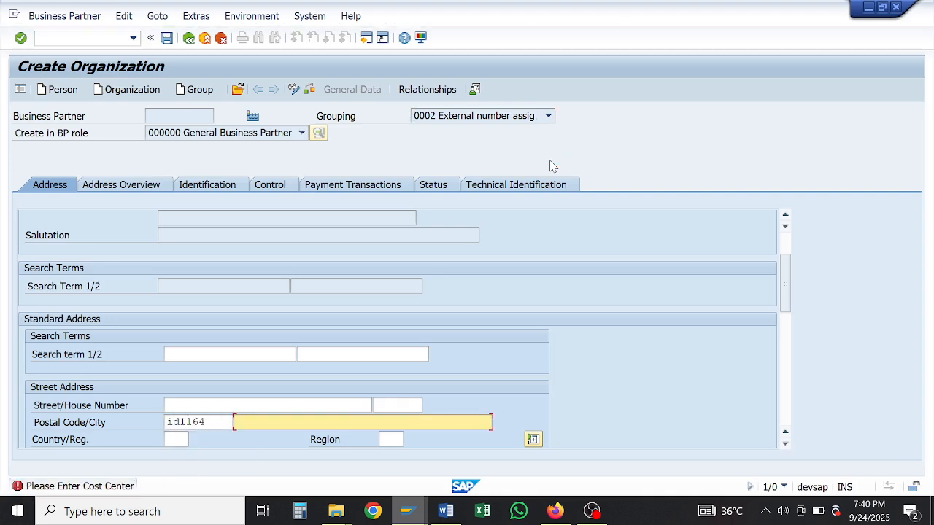
{"action": "type", "text": "lahore"}
{"action": "key", "text": "Return"}
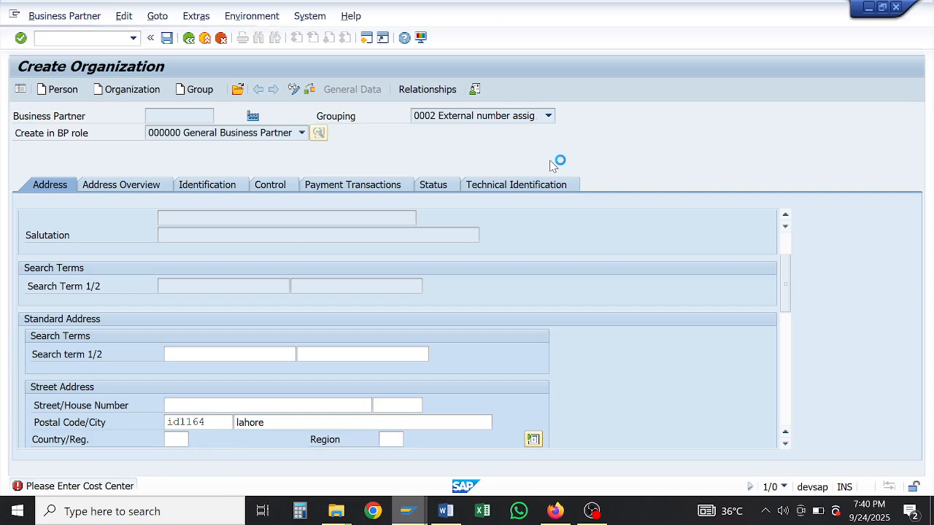
Step: Switch grouping to F002 AGPR Islamabad; set postal code id1164, city ISLAMABAD, country PK, region F
{"action": "left_click", "coordinate": [548, 117]}
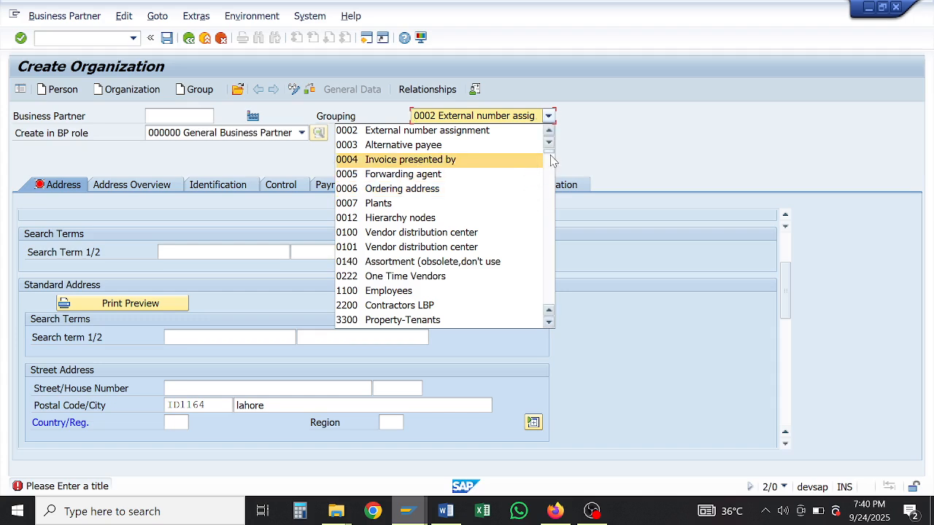
{"action": "left_click_drag", "start_coordinate": [549, 152], "coordinate": [550, 166]}
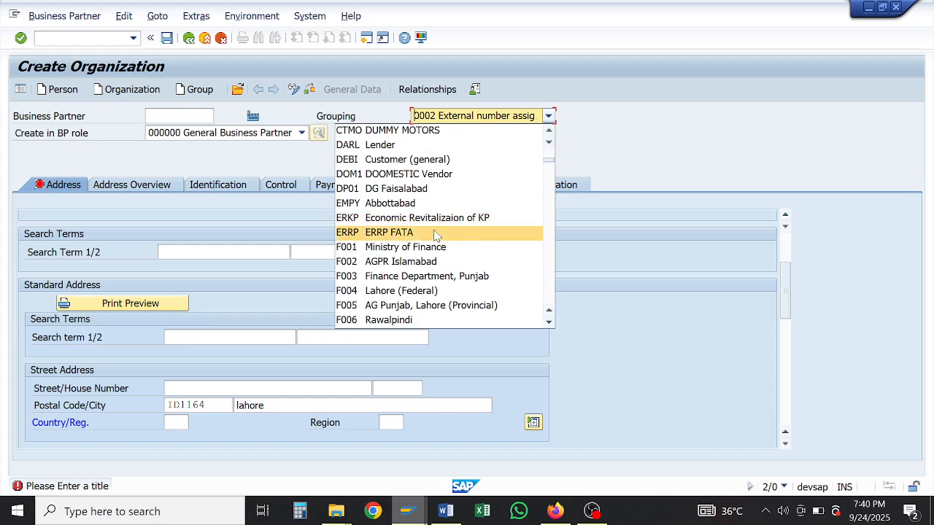
{"action": "left_click", "coordinate": [406, 267]}
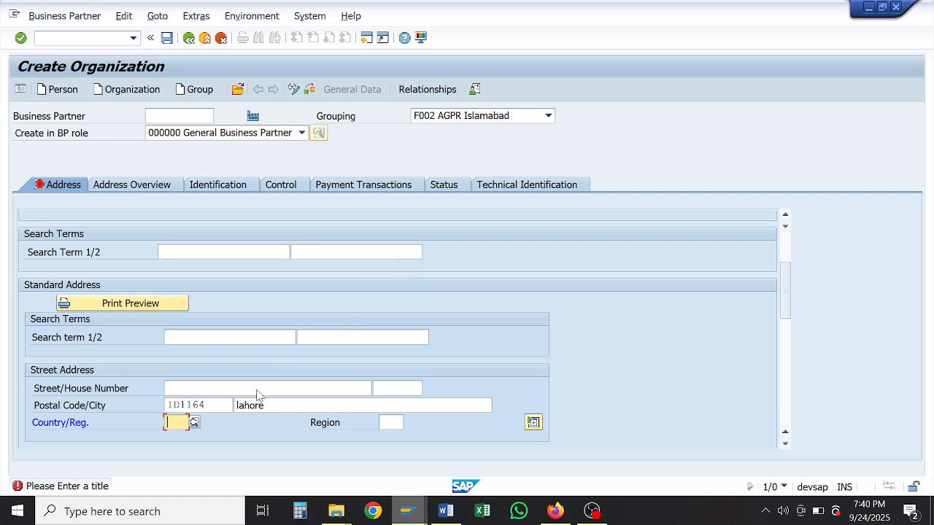
{"action": "left_click_drag", "start_coordinate": [209, 405], "coordinate": [151, 406]}
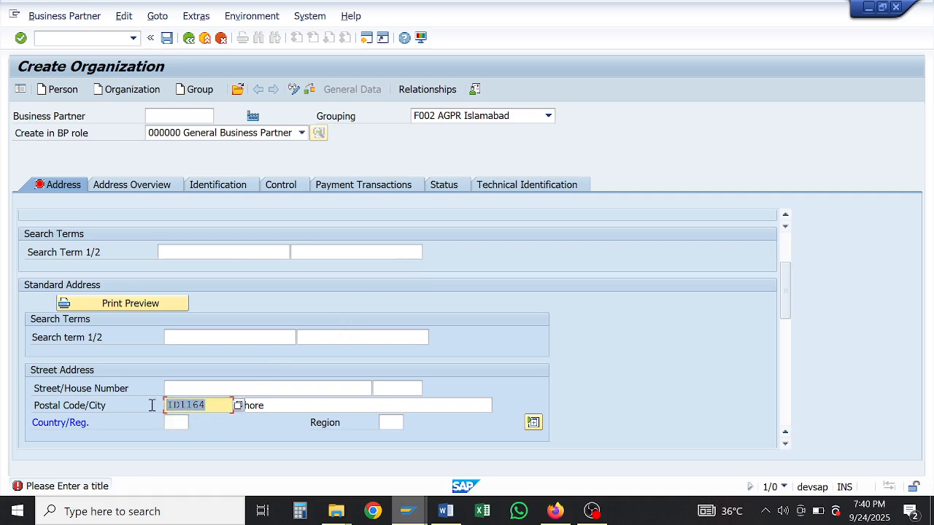
{"action": "type", "text": "id11"}
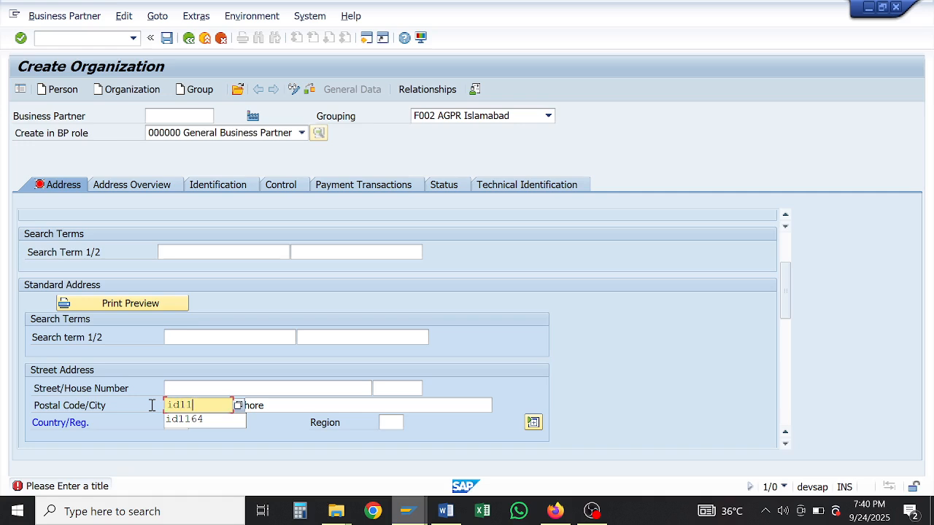
{"action": "type", "text": "64"}
{"action": "key", "text": "Tab"}
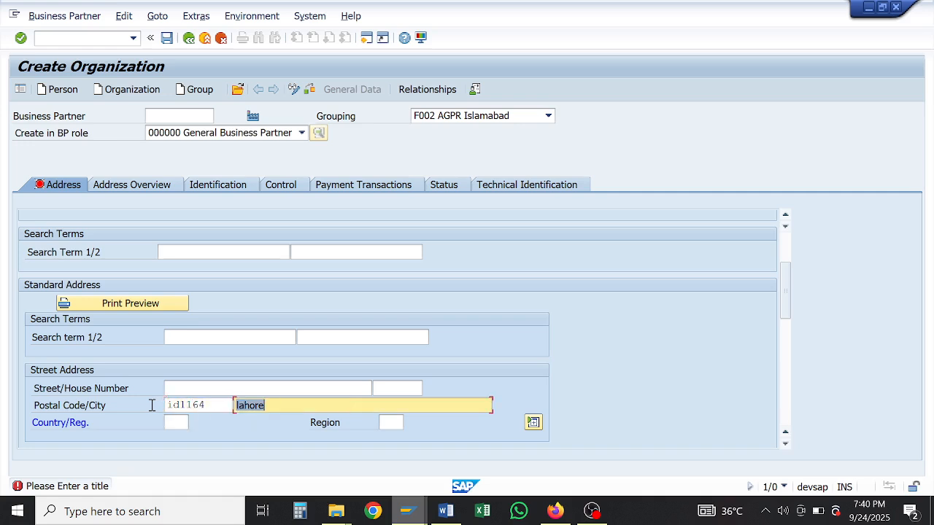
{"action": "type", "text": "ISLAMABAD"}
{"action": "key", "text": "Tab"}
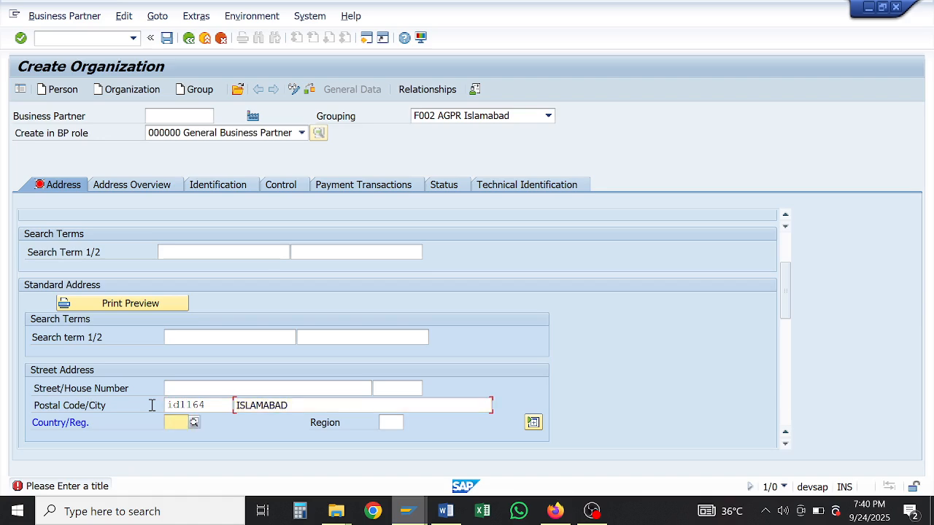
{"action": "key", "text": "Tab"}
{"action": "key", "text": "Tab"}
{"action": "type", "text": "P"}
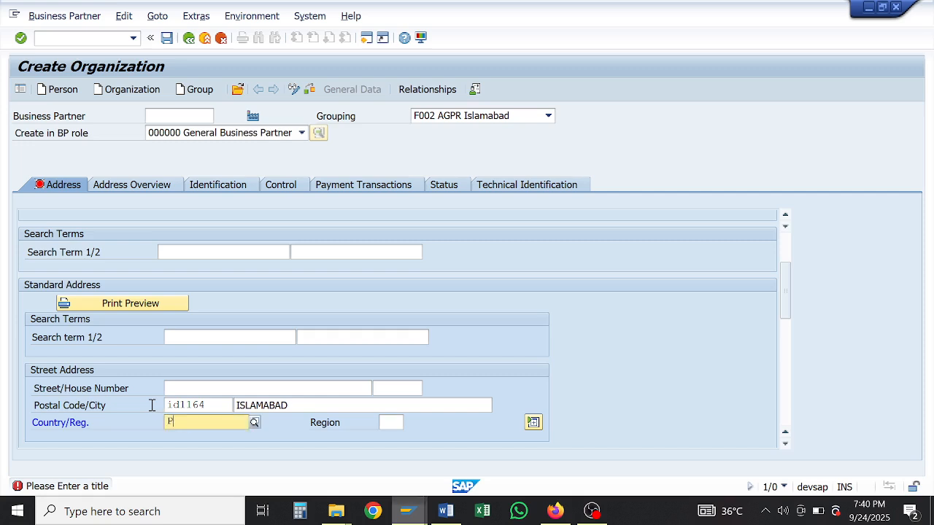
{"action": "type", "text": "PK"}
{"action": "key", "text": "Tab"}
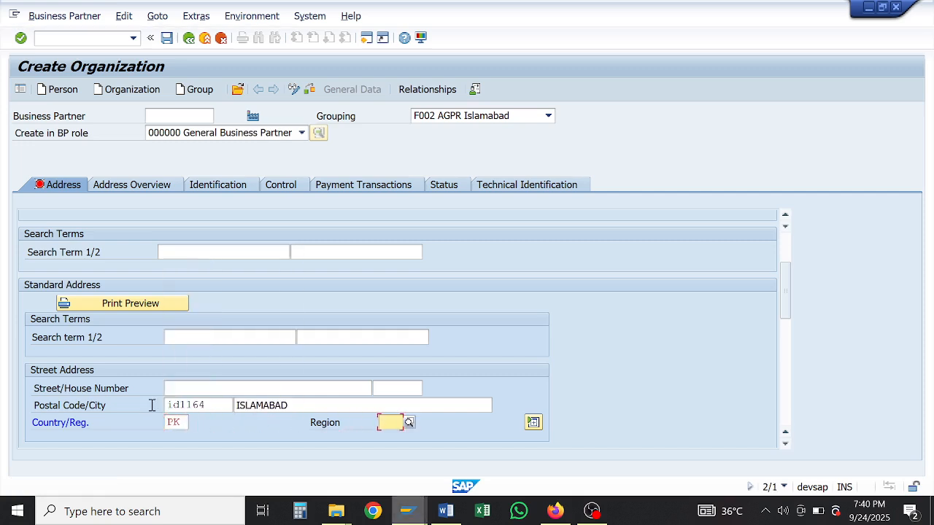
{"action": "type", "text": "F"}
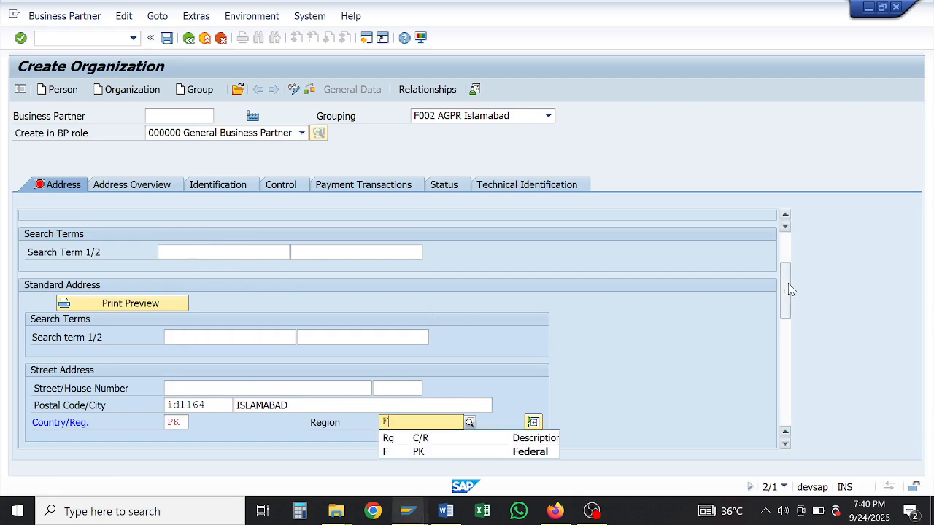
Step: Set title 0003 Company and name ISLAMABAD ELECTRIC SUPLY COMPANY
{"action": "scroll", "coordinate": [785, 288], "scroll_direction": "up", "scroll_amount": 3}
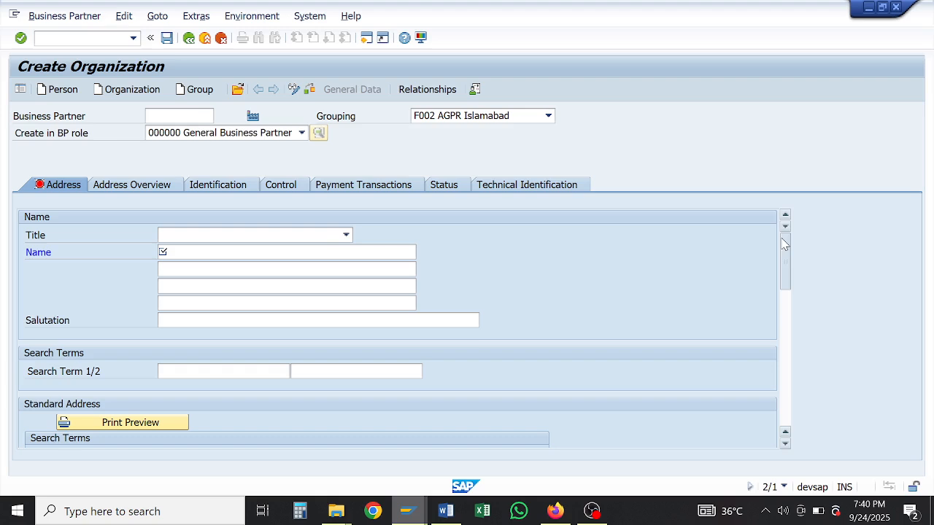
{"action": "left_click", "coordinate": [338, 236]}
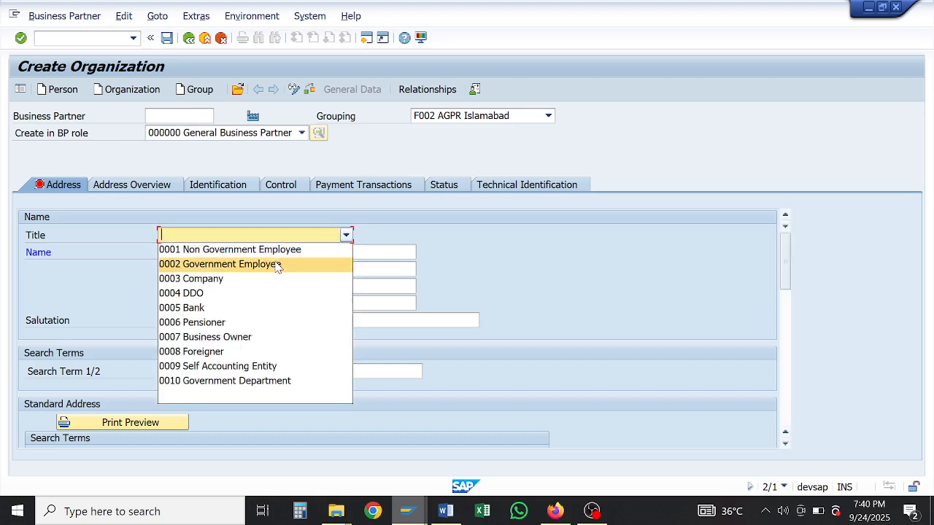
{"action": "left_click", "coordinate": [228, 280]}
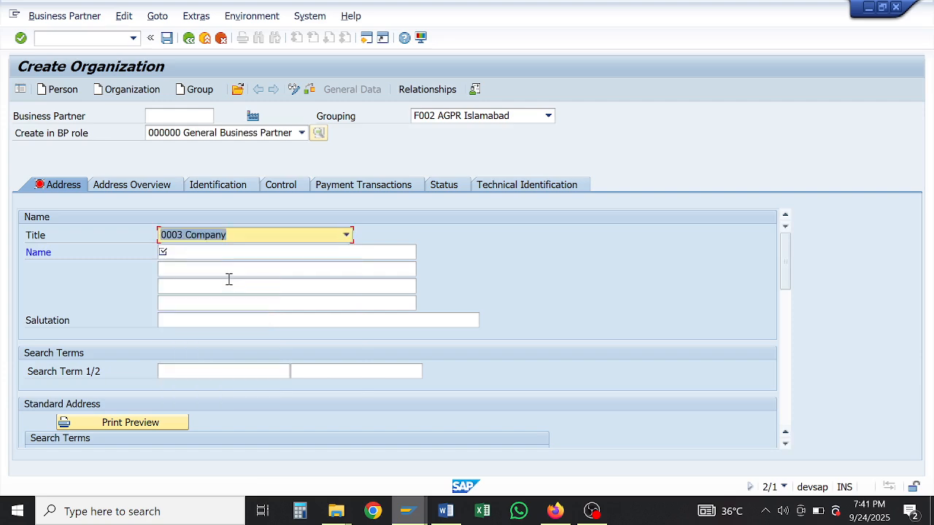
{"action": "left_click", "coordinate": [305, 241]}
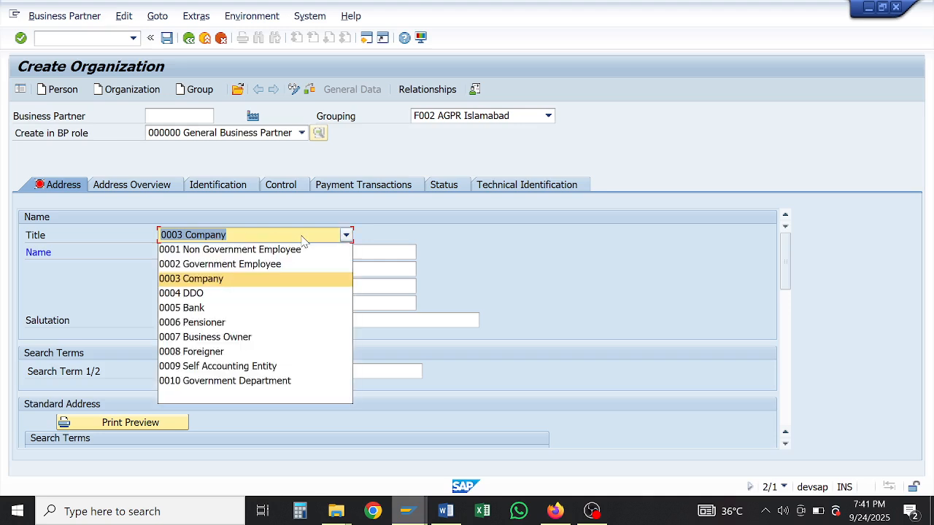
{"action": "left_click", "coordinate": [179, 283]}
{"action": "left_click", "coordinate": [199, 252]}
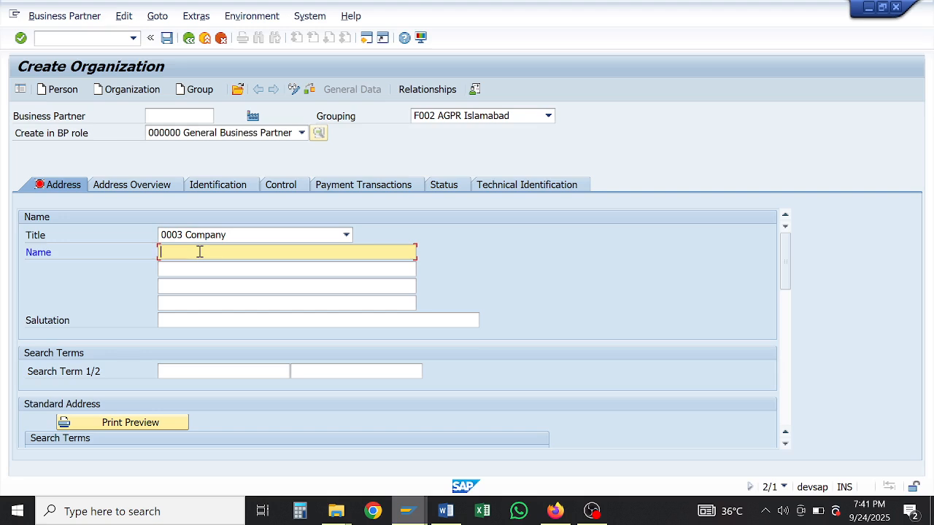
{"action": "type", "text": "ISLAMABAD ELECTRIC SUPLY COMPANY"}
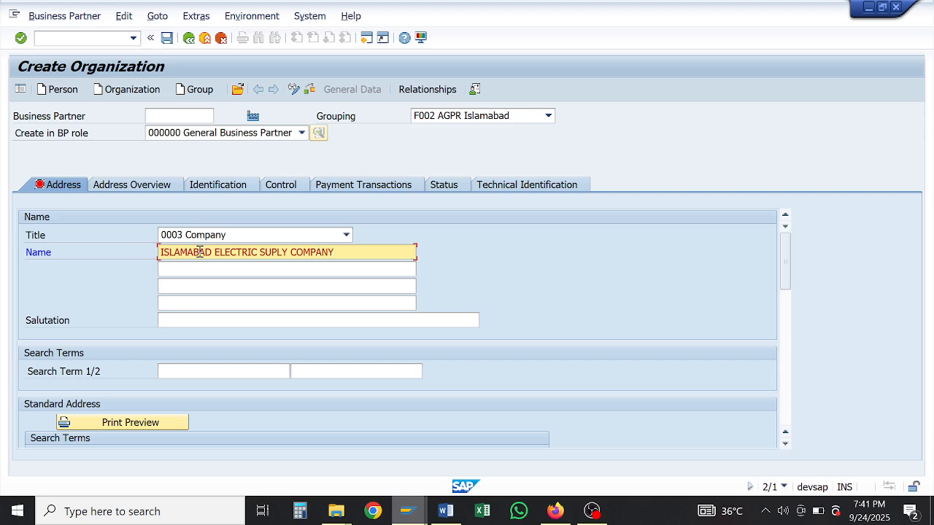
Step: Enter UBL I-8 plus the bank account number on the second name line, and copy the number
{"action": "key", "text": "Tab"}
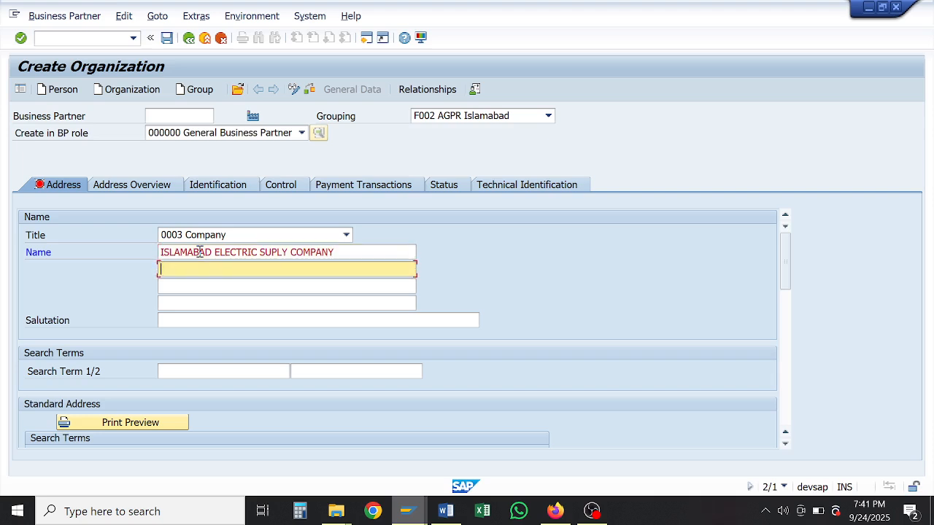
{"action": "type", "text": "ABLI"}
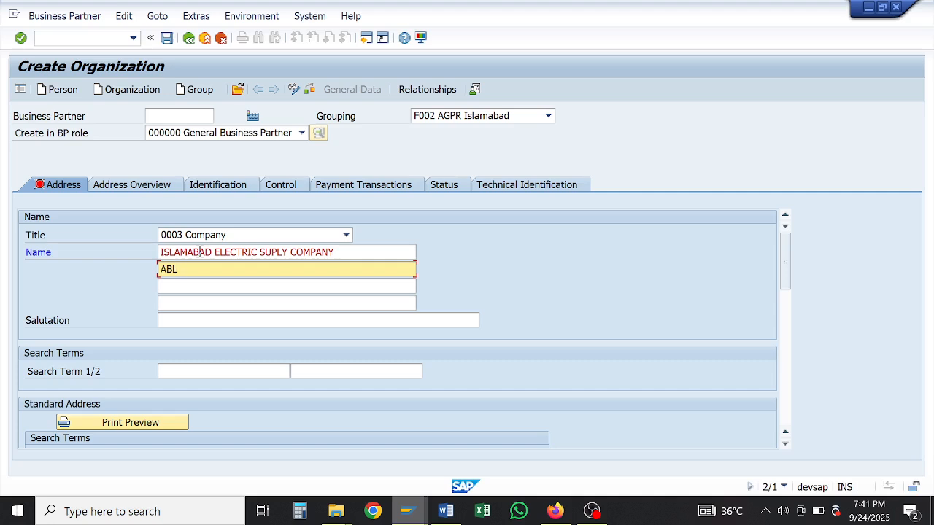
{"action": "type", "text": "I-8"}
{"action": "key", "text": "Left"}
{"action": "key", "text": "Left"}
{"action": "key", "text": "Left"}
{"action": "key", "text": "shift+Home"}
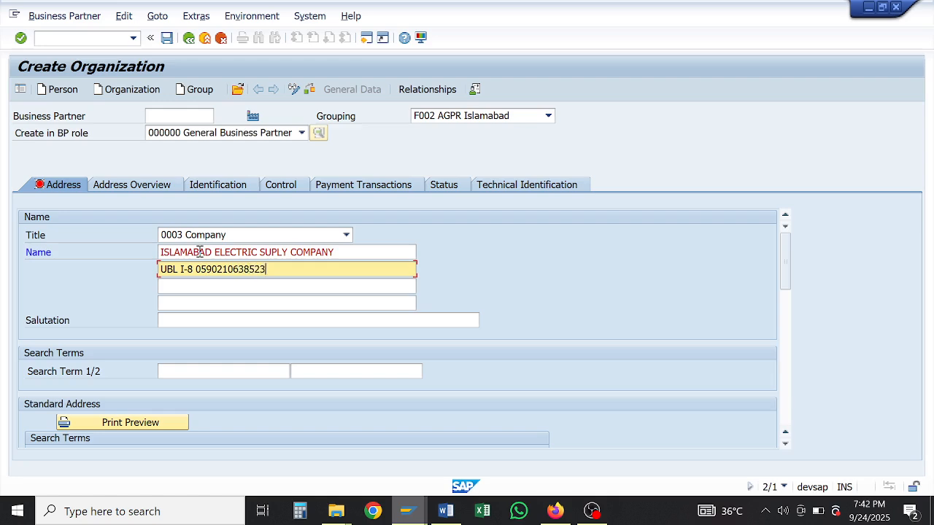
{"action": "key", "text": "ctrl+shift+Left"}
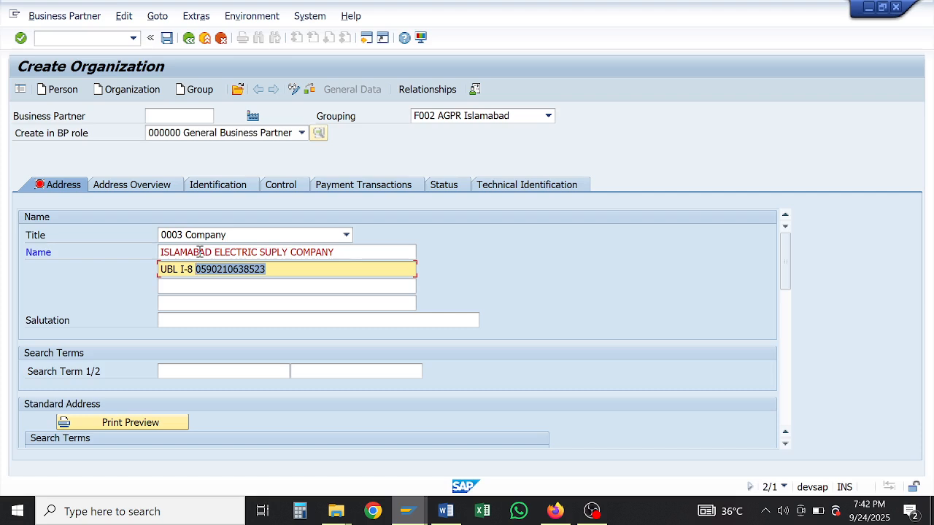
{"action": "key", "text": "ctrl+c"}
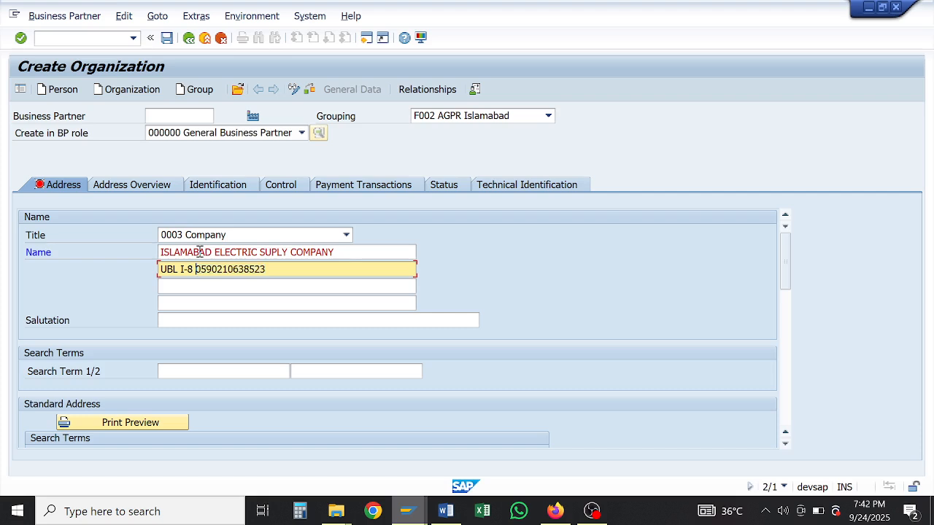
Step: Fill search term 1 with UN-REGISTERED and search term 2 with an earlier reference entry
{"action": "left_click", "coordinate": [179, 373]}
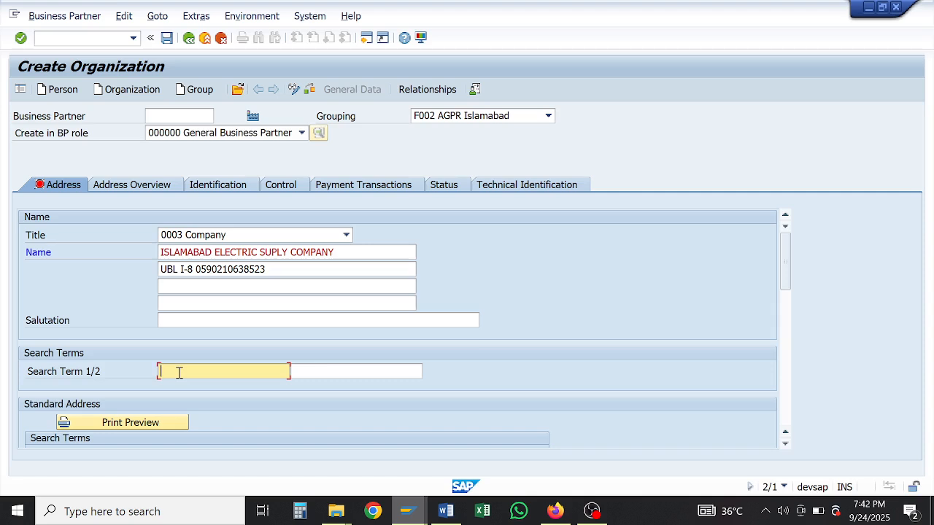
{"action": "type", "text": "U"}
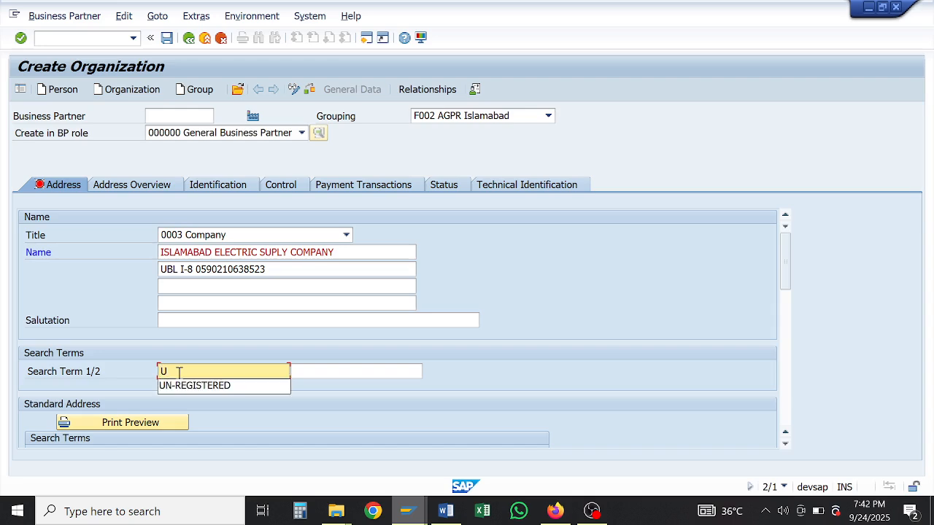
{"action": "key", "text": "Down"}
{"action": "key", "text": "Return"}
{"action": "key", "text": "Tab"}
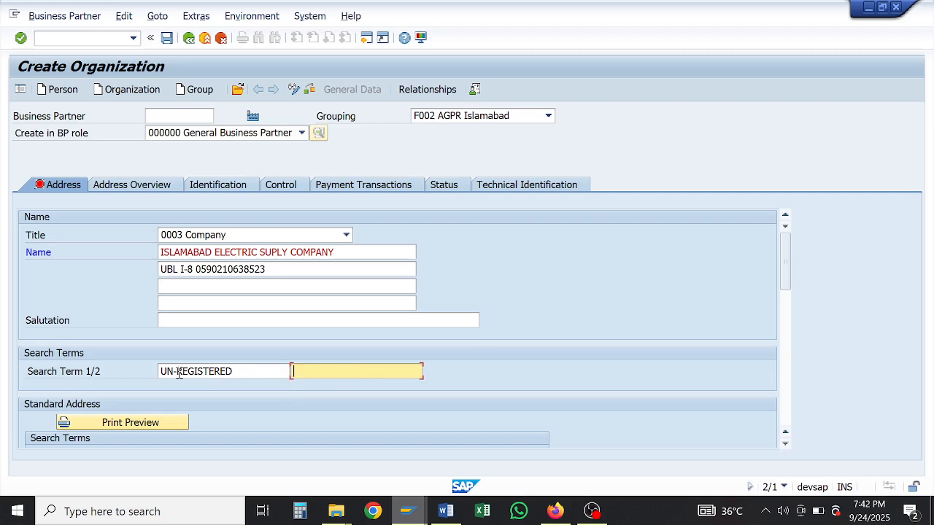
{"action": "key", "text": "Down"}
{"action": "key", "text": "Down"}
{"action": "key", "text": "Return"}
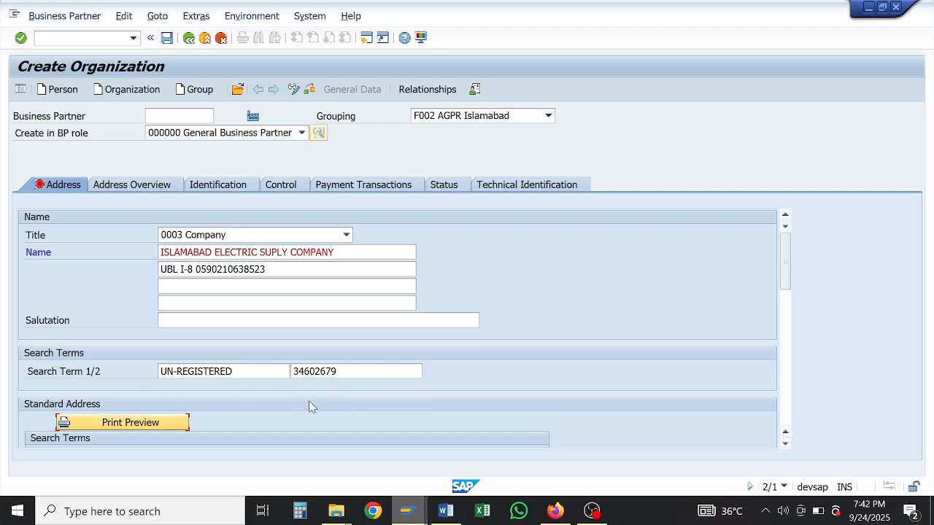
{"action": "left_click", "coordinate": [346, 375]}
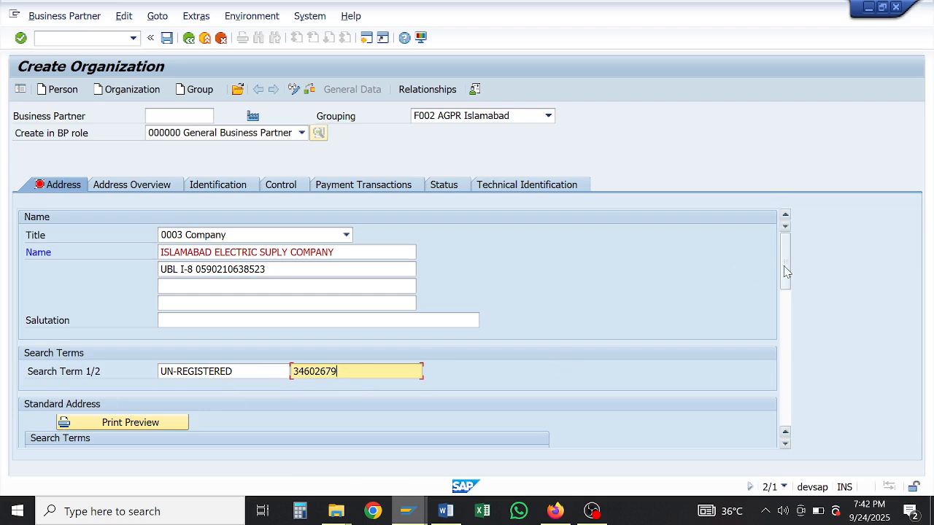
Step: Set the communication language to EN English
{"action": "left_click_drag", "start_coordinate": [786, 271], "coordinate": [786, 340]}
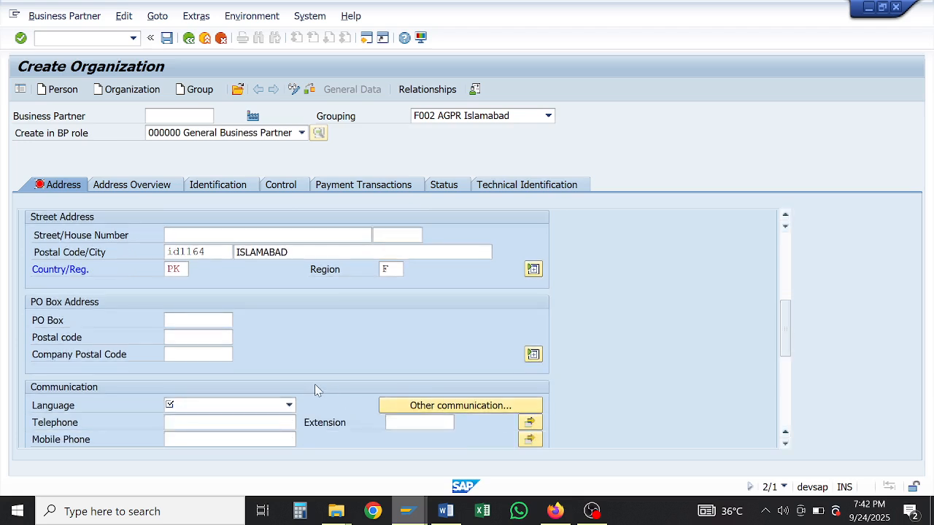
{"action": "left_click", "coordinate": [289, 405]}
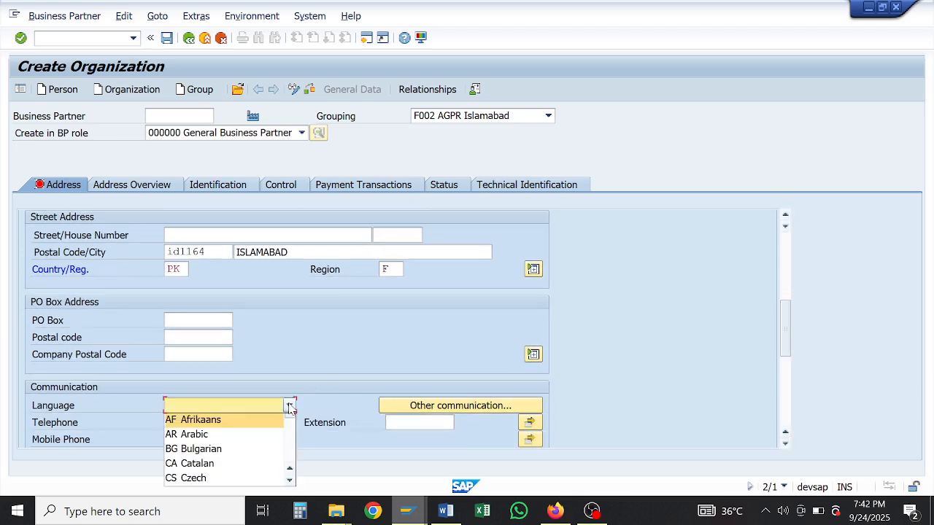
{"action": "type", "text": "en"}
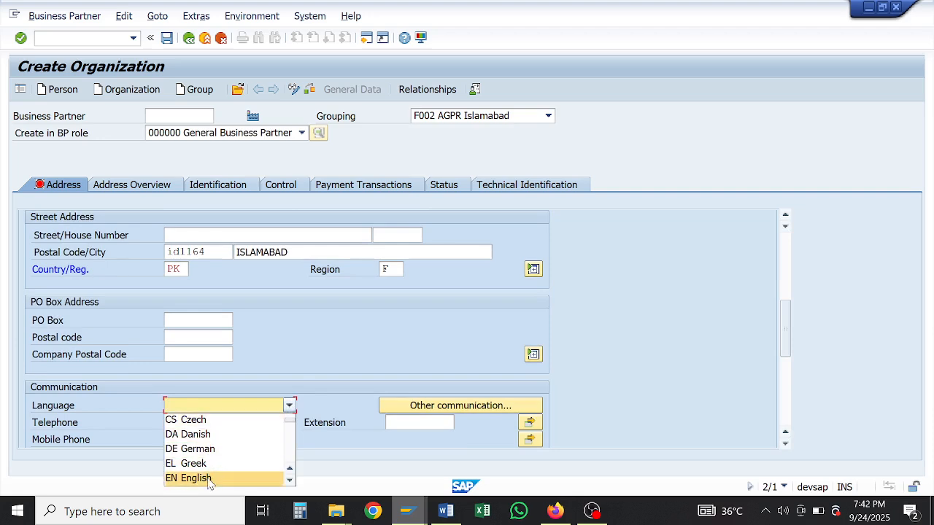
{"action": "left_click", "coordinate": [209, 479]}
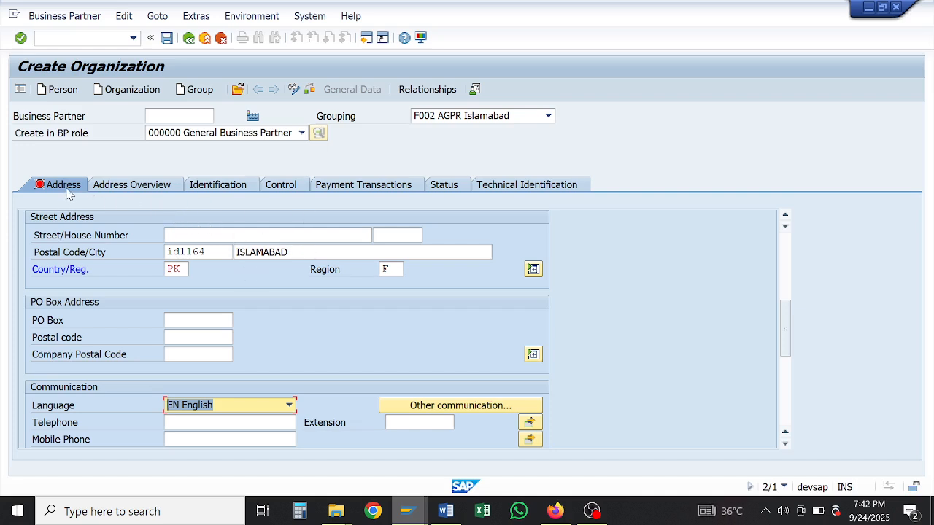
Step: On the Identification tab, mark the partner as a natural person
{"action": "left_click", "coordinate": [121, 187]}
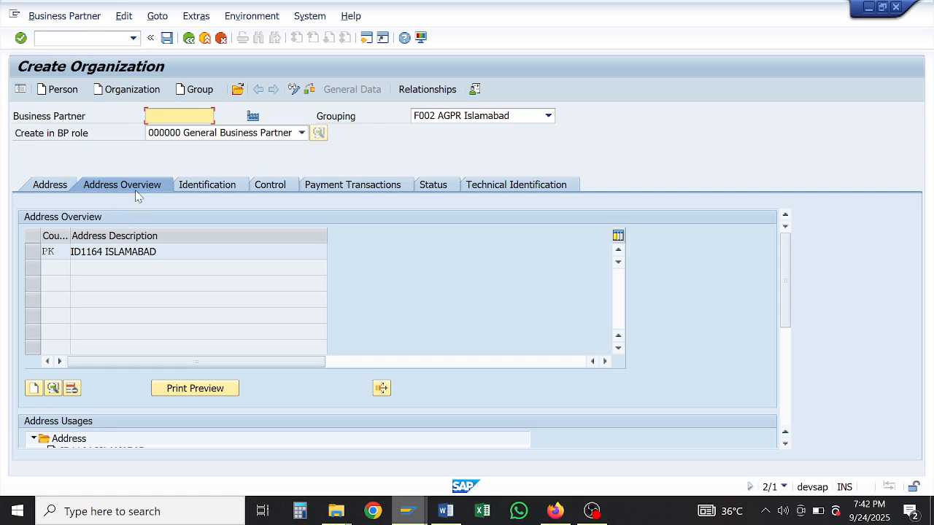
{"action": "left_click", "coordinate": [192, 188]}
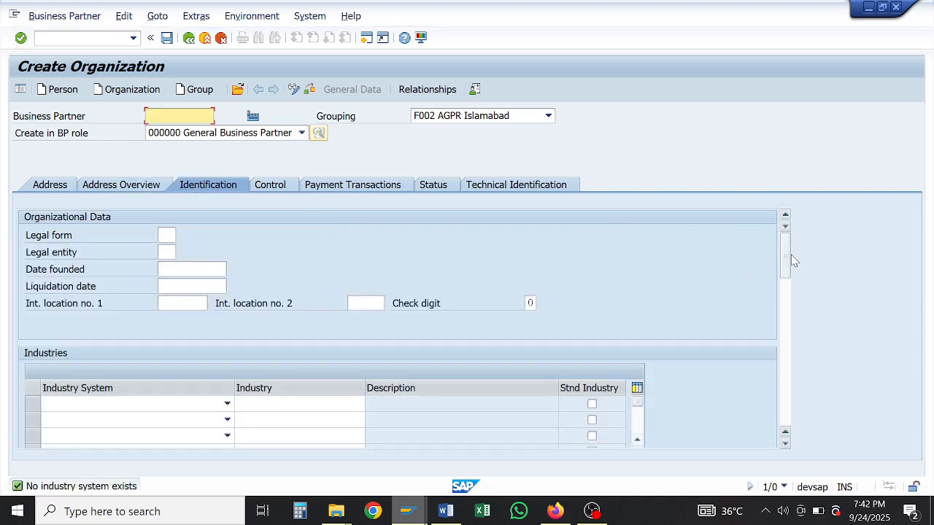
{"action": "left_click_drag", "start_coordinate": [787, 261], "coordinate": [797, 335]}
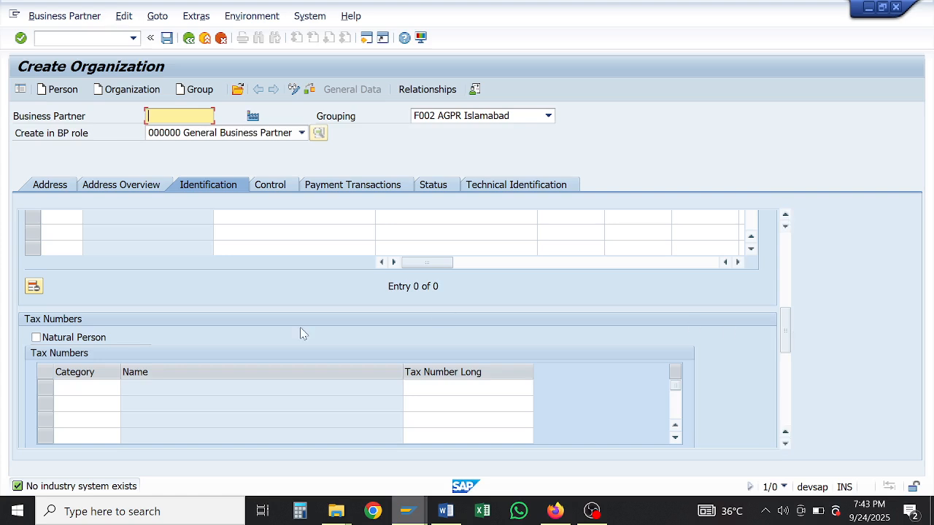
{"action": "left_click", "coordinate": [36, 337]}
Step: Add a PK1 tax number row and fill in the partner's long tax number
{"action": "left_click", "coordinate": [74, 385]}
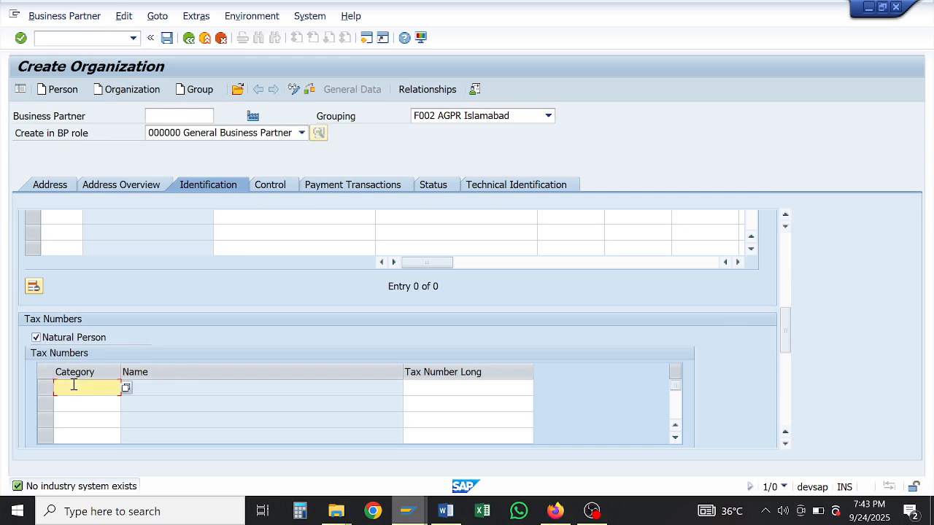
{"action": "left_click", "coordinate": [126, 387]}
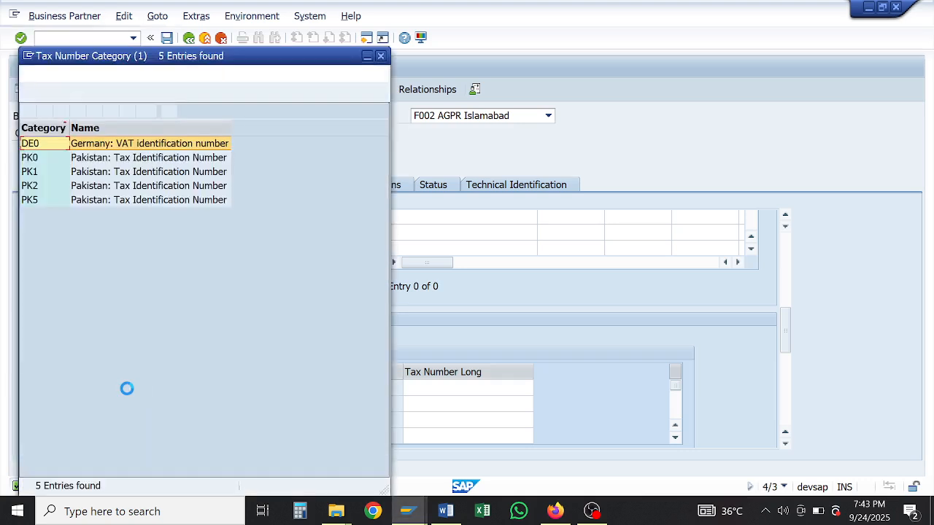
{"action": "key", "text": "Down"}
{"action": "key", "text": "Down"}
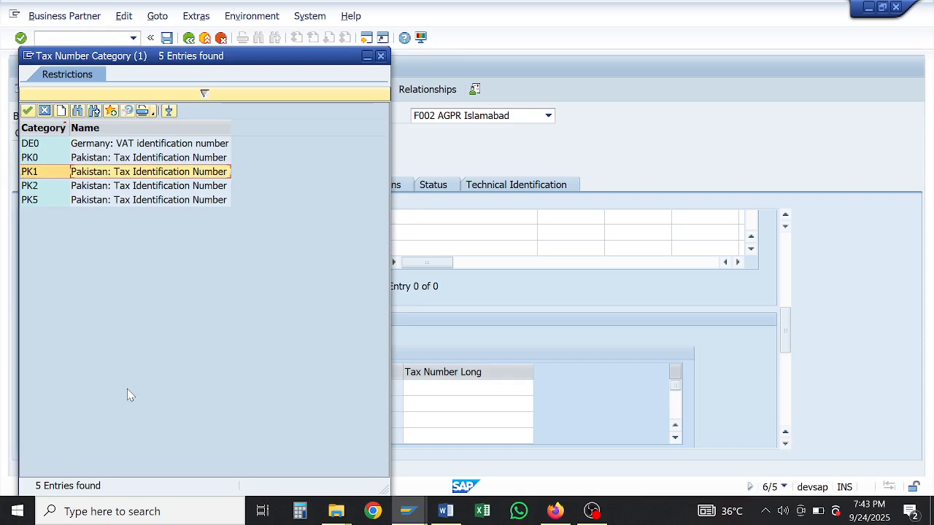
{"action": "key", "text": "Return"}
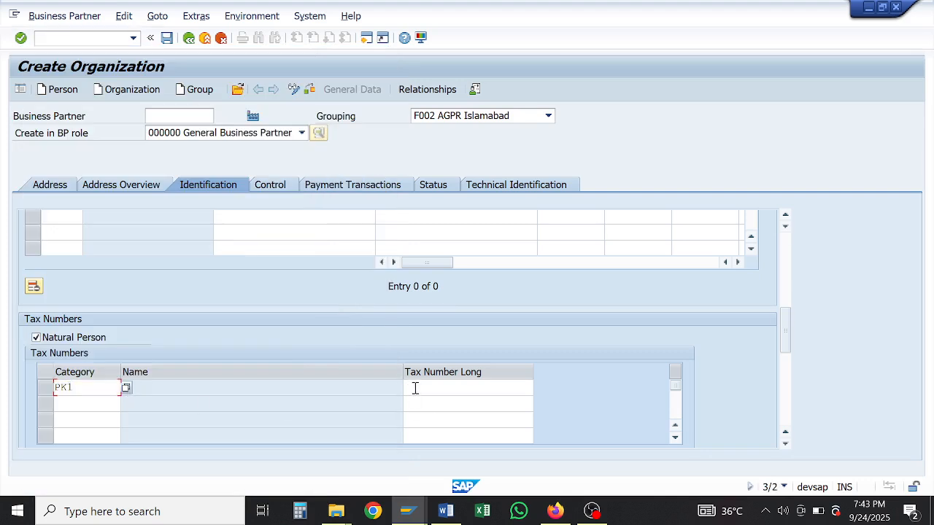
{"action": "left_click", "coordinate": [415, 388]}
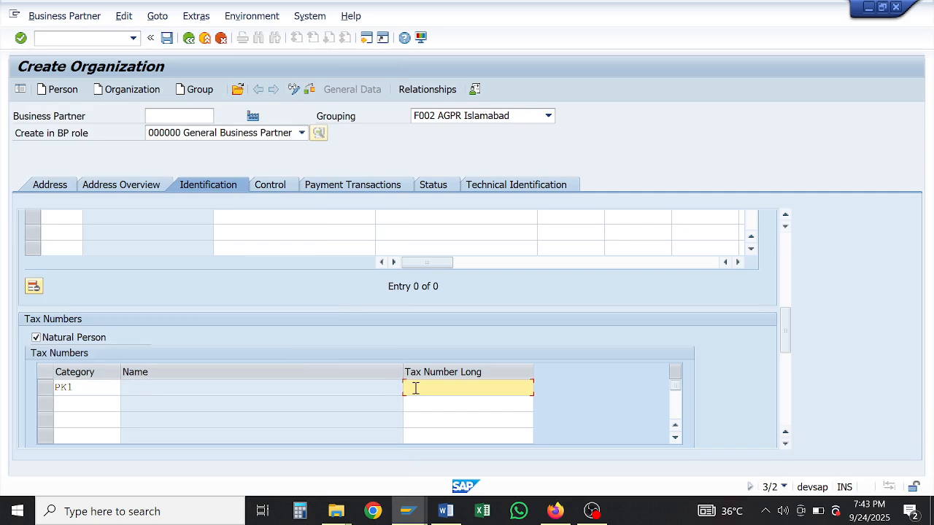
Step: In Payment Transactions, enter bank country PK, bank key 210590 and the account number in row one
{"action": "left_click", "coordinate": [278, 187]}
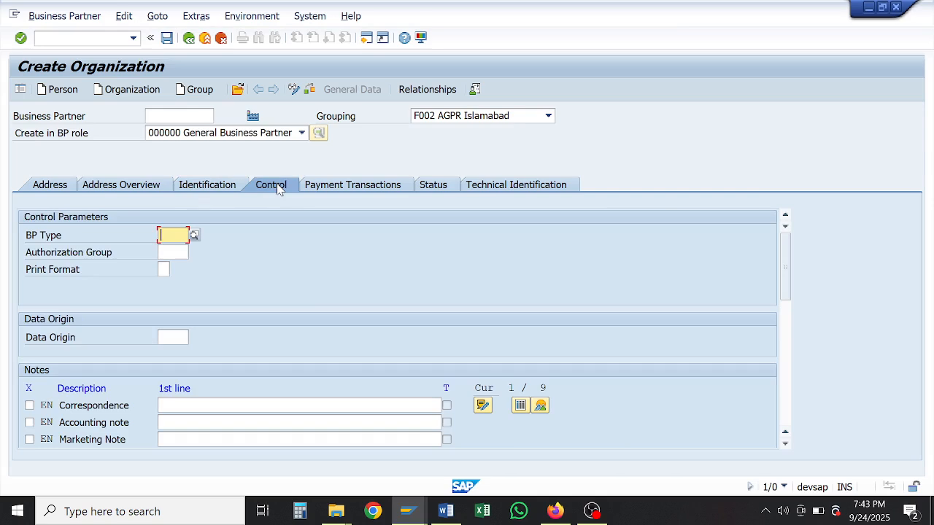
{"action": "left_click", "coordinate": [343, 187]}
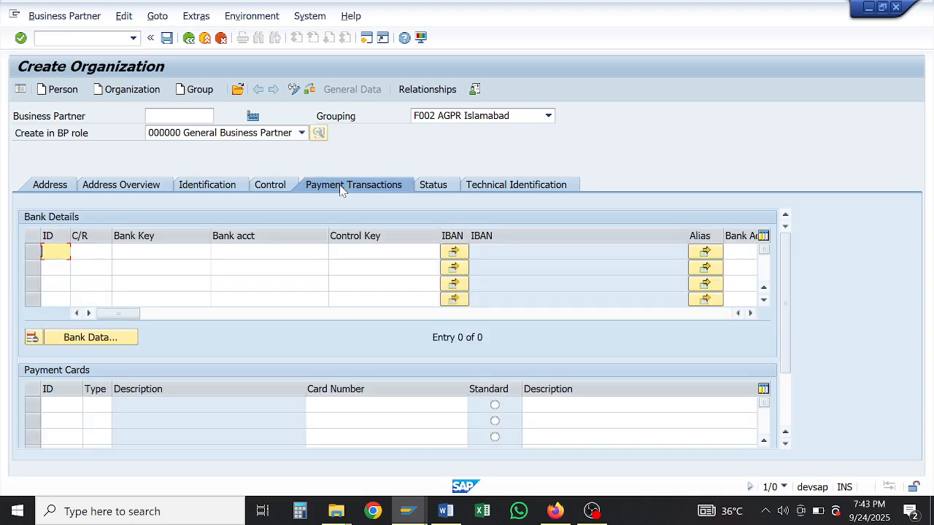
{"action": "left_click", "coordinate": [92, 252]}
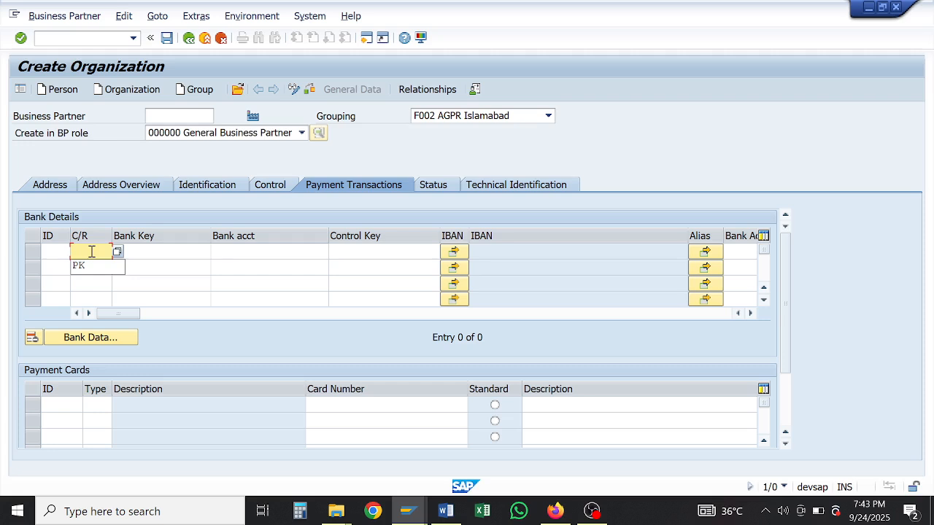
{"action": "type", "text": "PK"}
{"action": "key", "text": "Tab"}
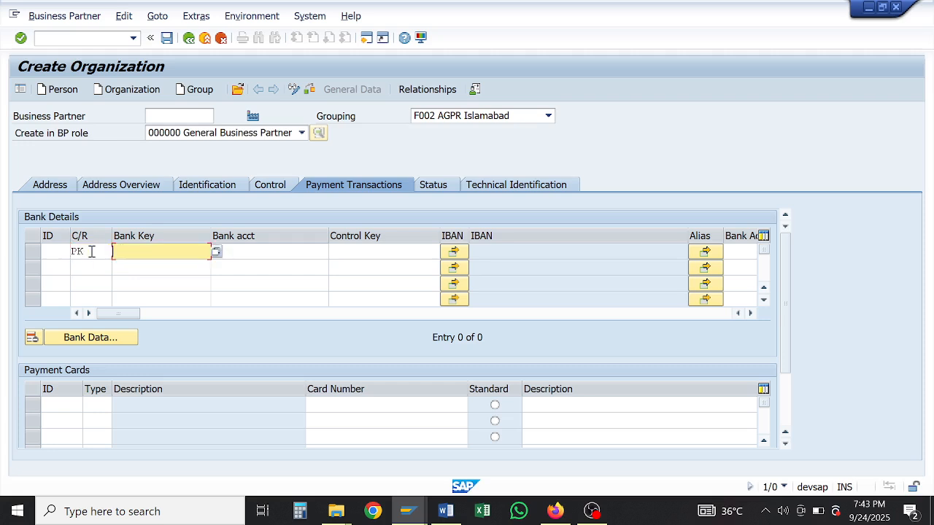
{"action": "type", "text": "210590"}
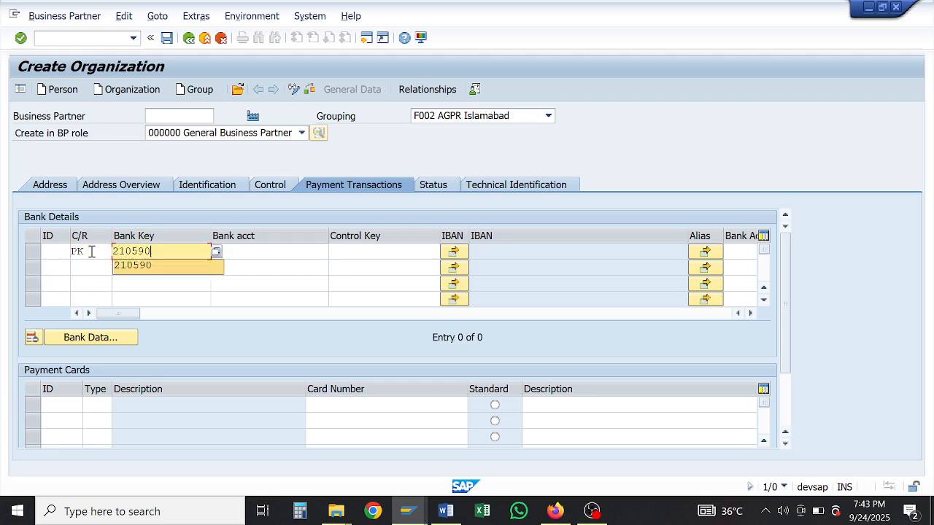
{"action": "key", "text": "Tab"}
{"action": "key", "text": "Tab"}
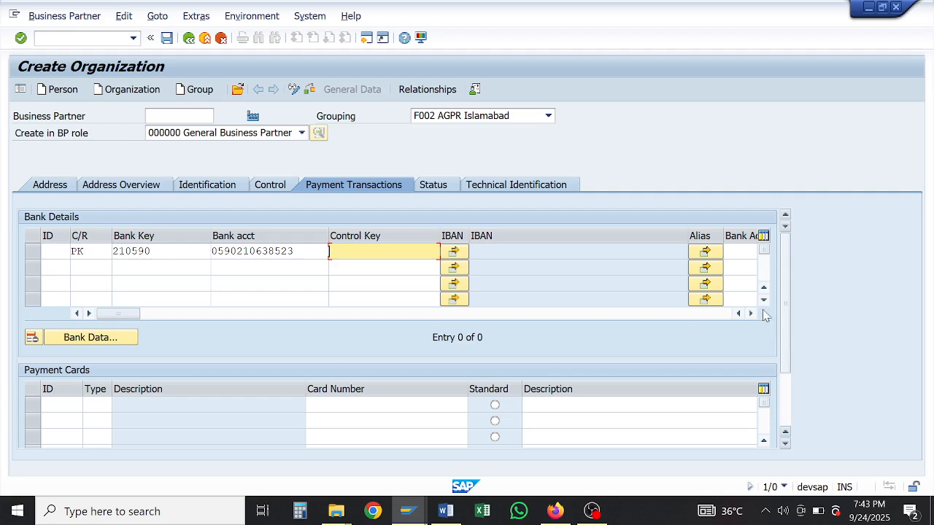
Step: Enter account holder ISLAMABAD ELECTRIC SULLPLY for the first bank row
{"action": "left_click_drag", "start_coordinate": [134, 312], "coordinate": [436, 315]}
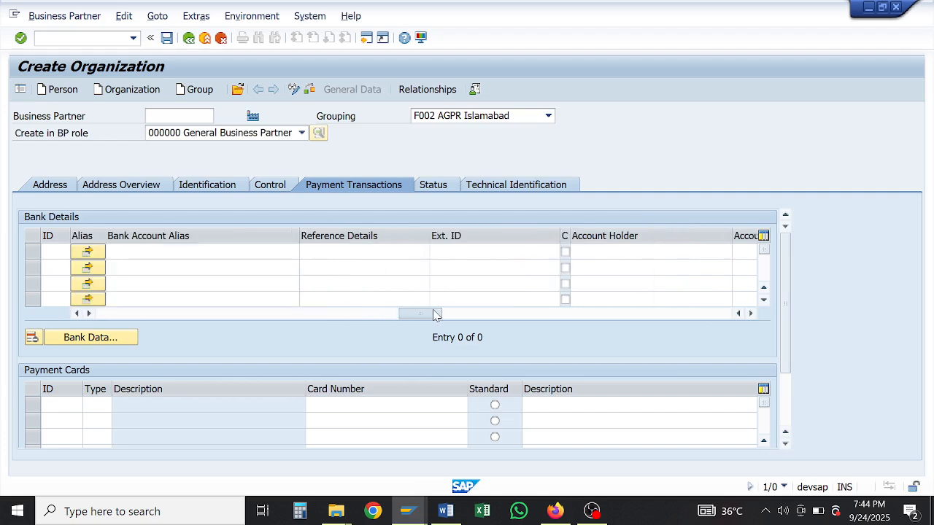
{"action": "left_click", "coordinate": [604, 250]}
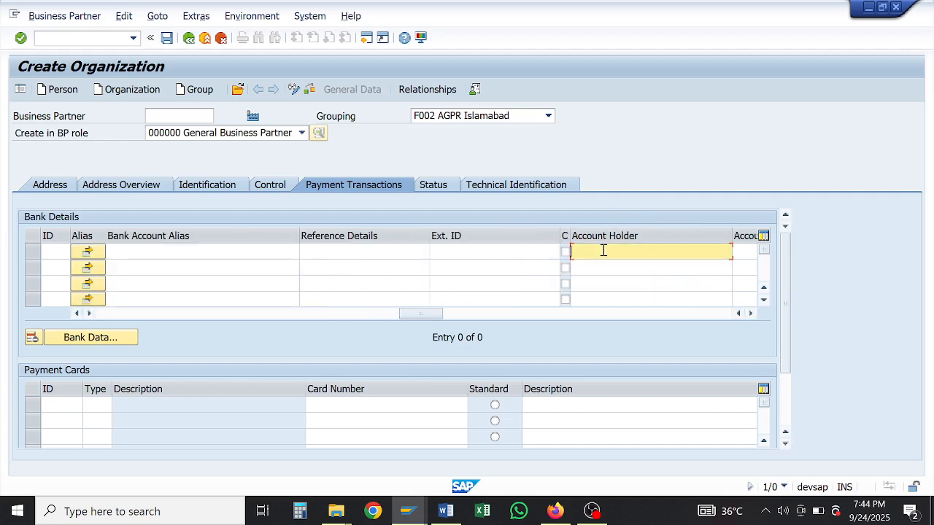
{"action": "type", "text": "ISLAMABAD ELECTRIC SULLY C"}
{"action": "key", "text": "BackSpace"}
{"action": "type", "text": "LY"}
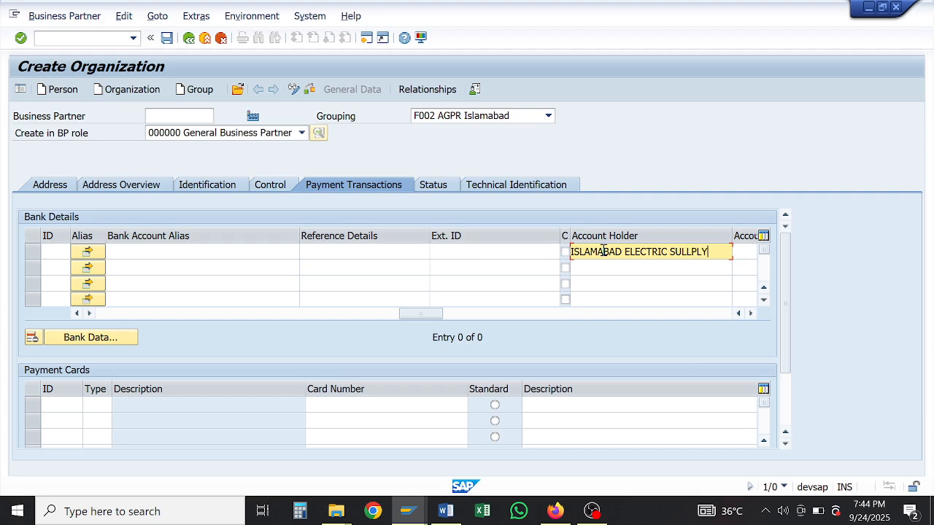
{"action": "left_click_drag", "start_coordinate": [435, 318], "coordinate": [294, 313]}
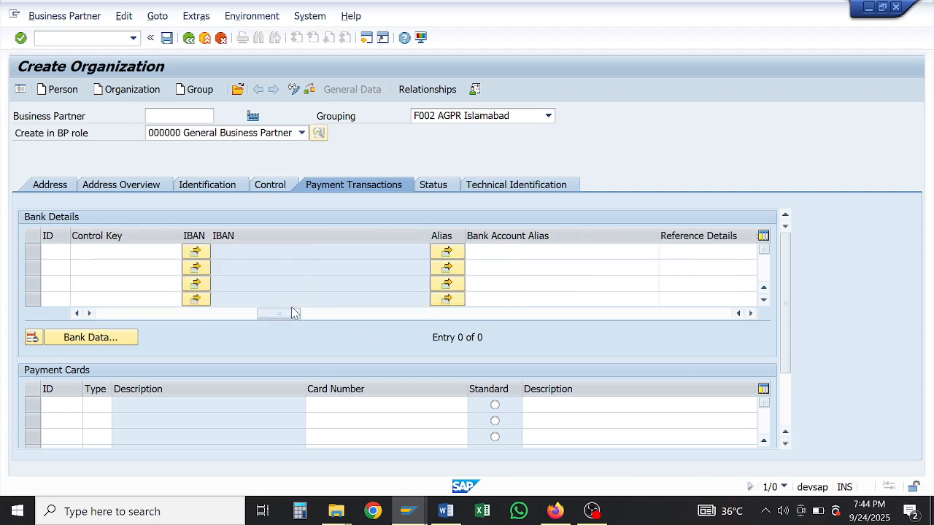
Step: Generate and accept the IBAN for bank row 0001, then view the Status and Technical Identification data
{"action": "left_click", "coordinate": [195, 252]}
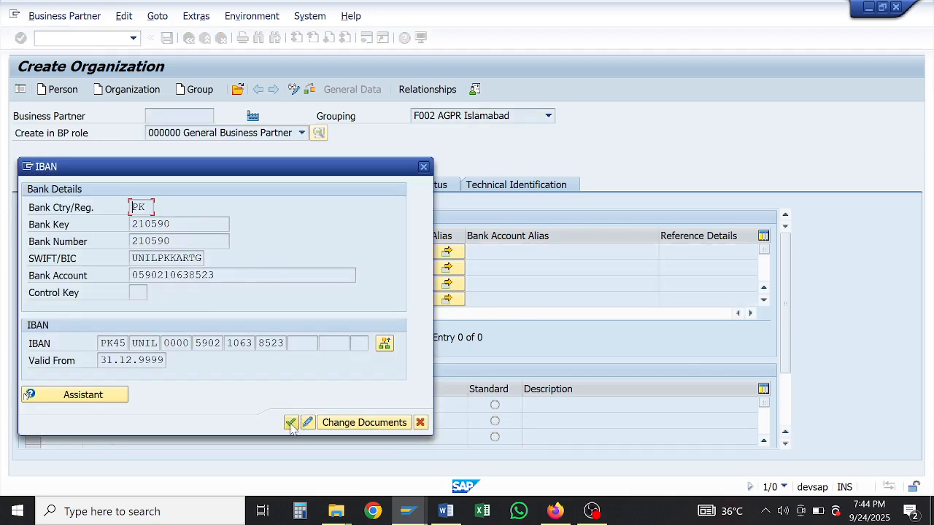
{"action": "left_click", "coordinate": [290, 423]}
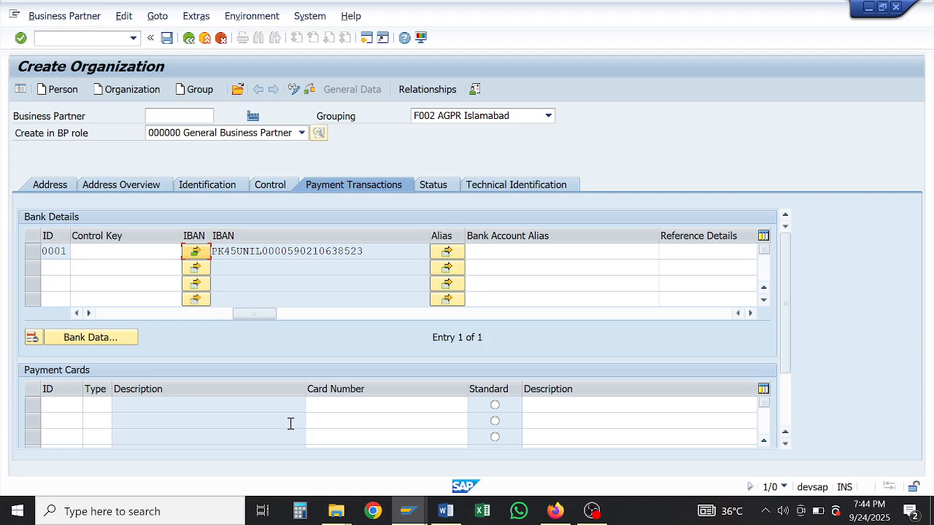
{"action": "left_click", "coordinate": [440, 190]}
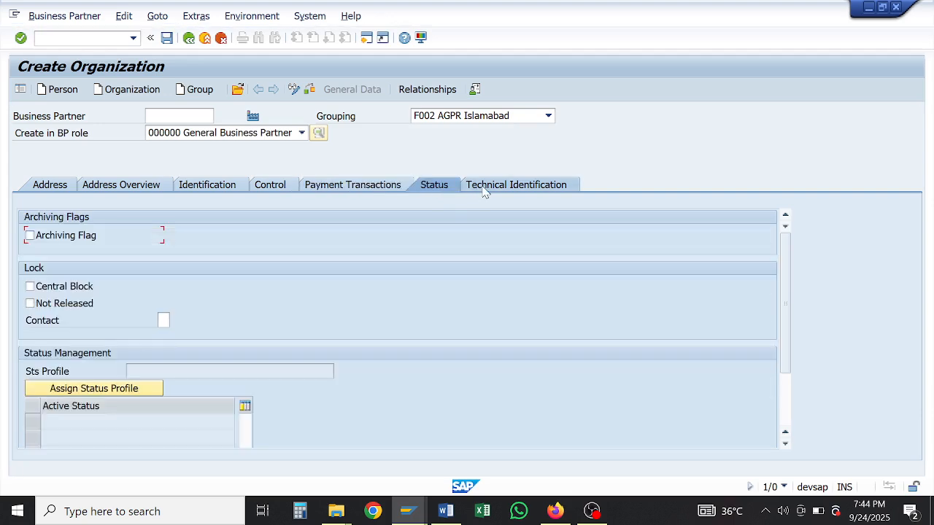
{"action": "left_click", "coordinate": [485, 188]}
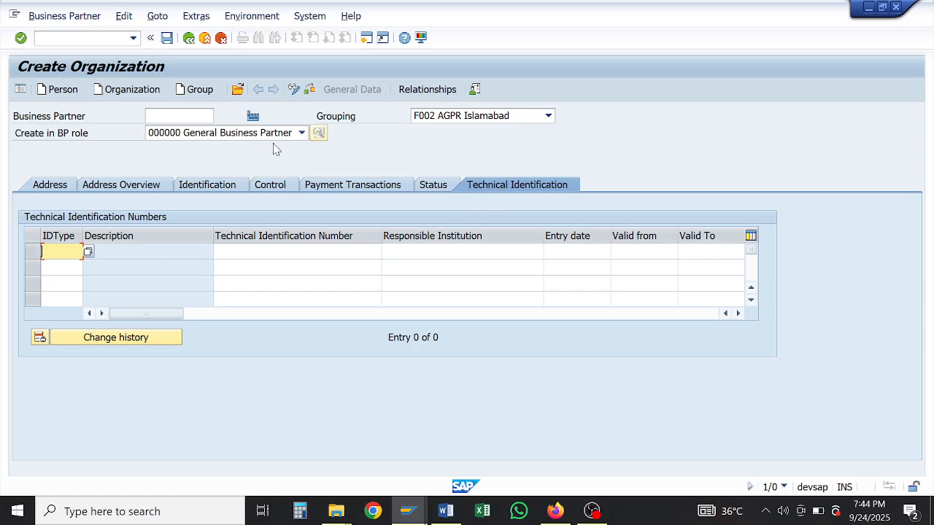
Step: Save the organization, creating business partner 30002230
{"action": "left_click", "coordinate": [167, 39]}
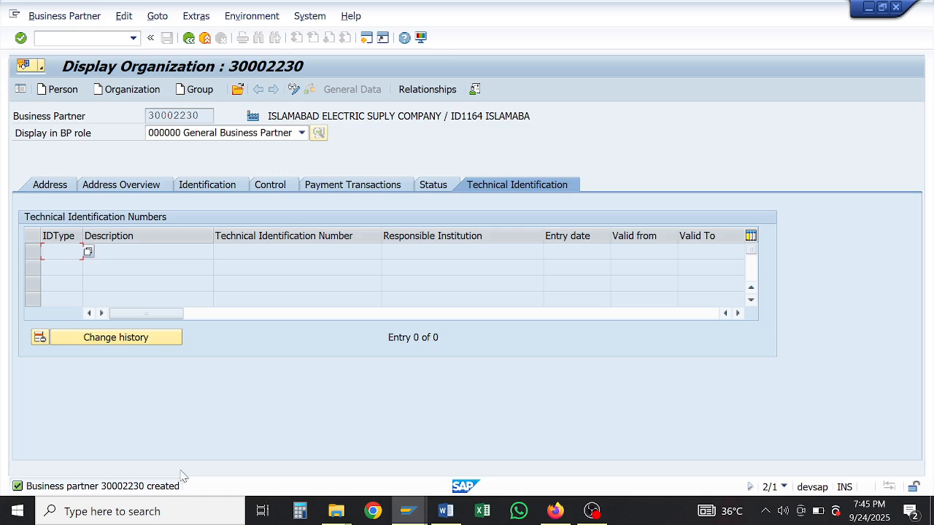
Step: Switch partner 30002230 to change mode, add role FLVN00 CVI: FI Vendor, and review its vendor tabs
{"action": "left_click", "coordinate": [294, 91]}
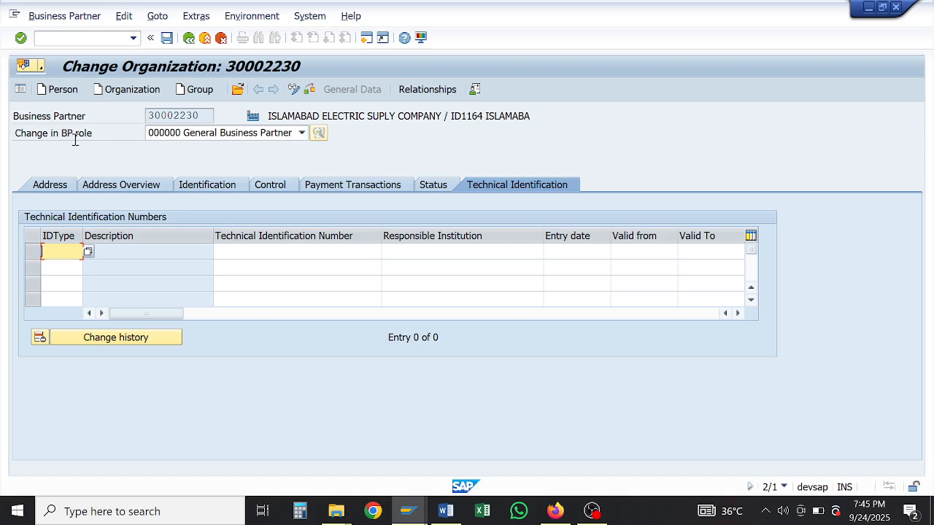
{"action": "left_click", "coordinate": [305, 135]}
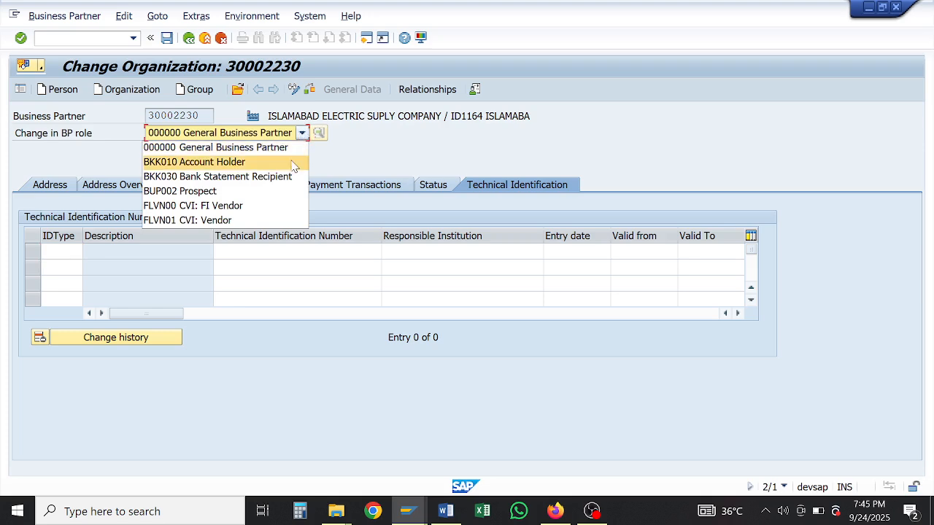
{"action": "key", "text": "Down"}
{"action": "key", "text": "Down"}
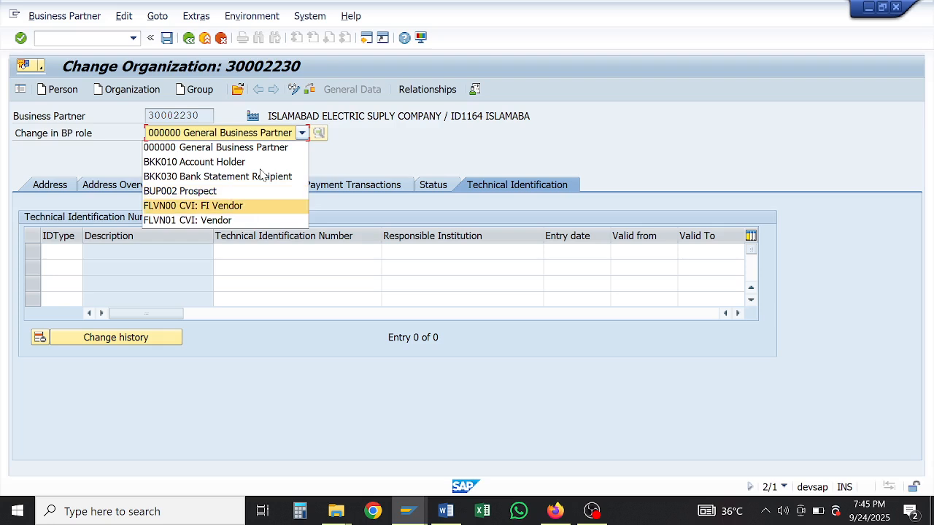
{"action": "key", "text": "Down"}
{"action": "key", "text": "Up"}
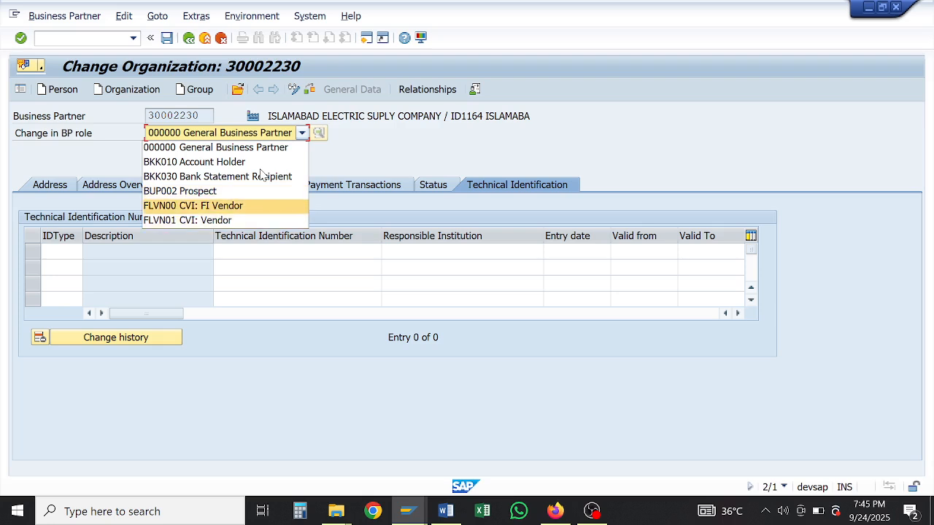
{"action": "left_click", "coordinate": [201, 208]}
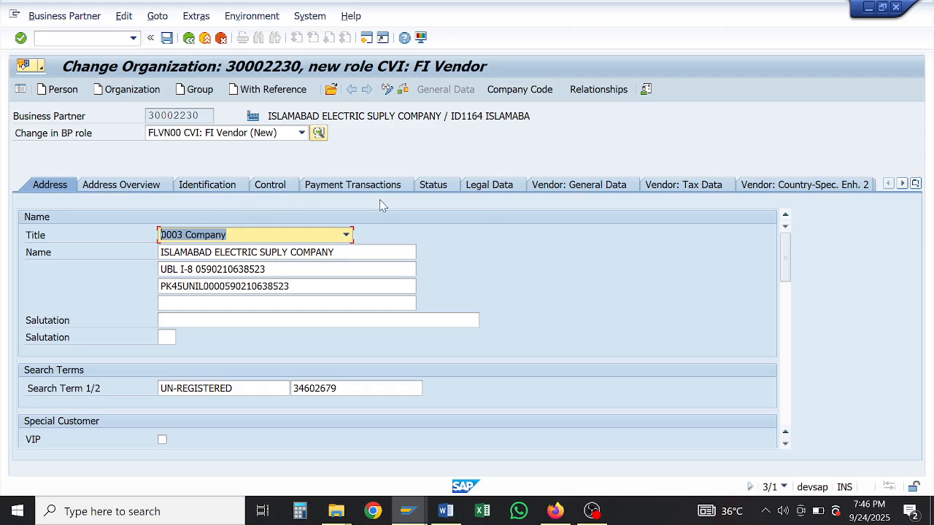
{"action": "left_click", "coordinate": [667, 187]}
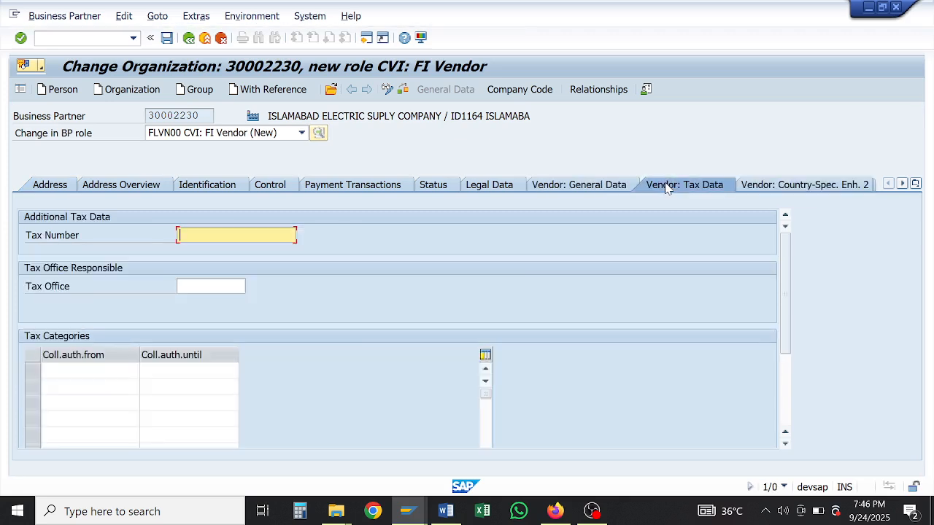
{"action": "left_click", "coordinate": [774, 188]}
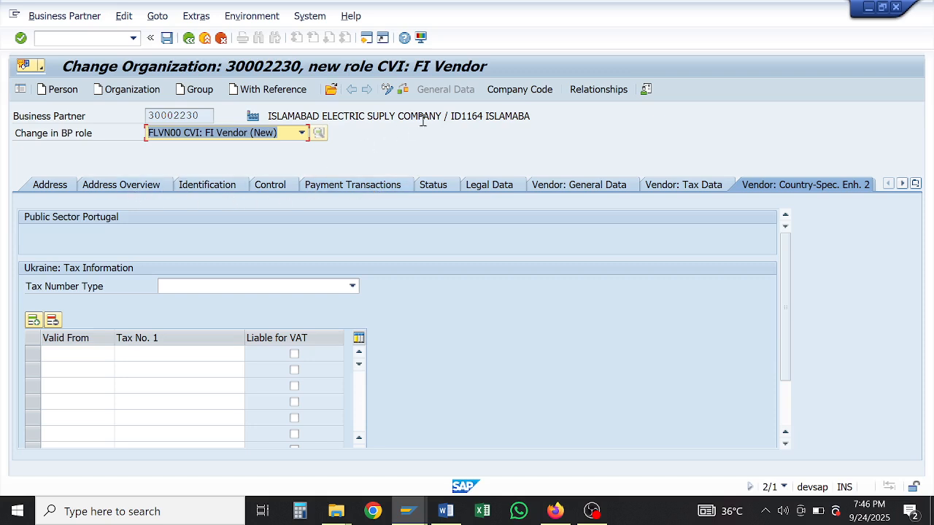
Step: Open the vendor's company code data for company code F
{"action": "left_click", "coordinate": [500, 97]}
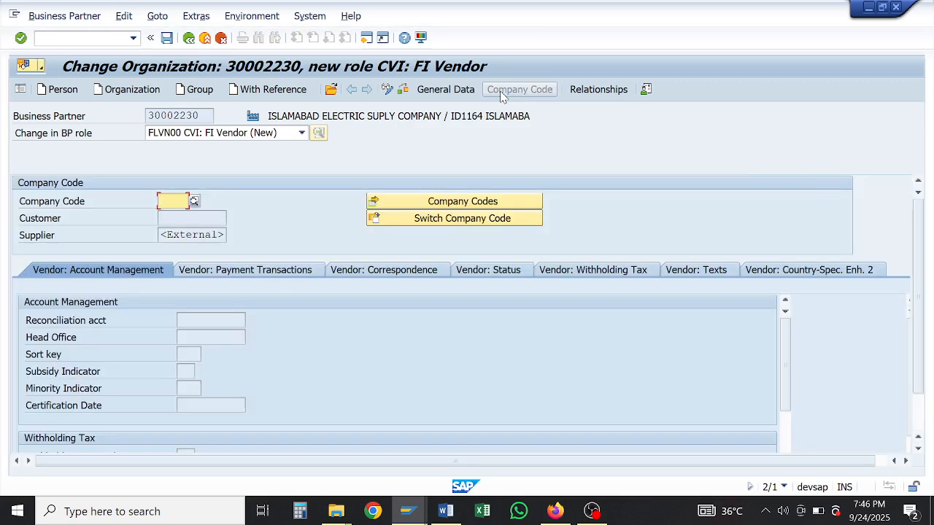
{"action": "type", "text": "F"}
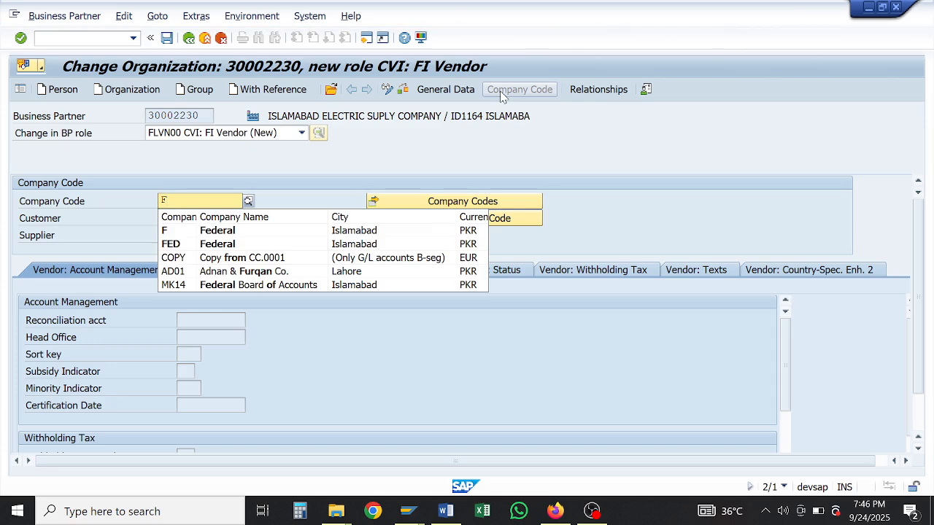
{"action": "key", "text": "Down"}
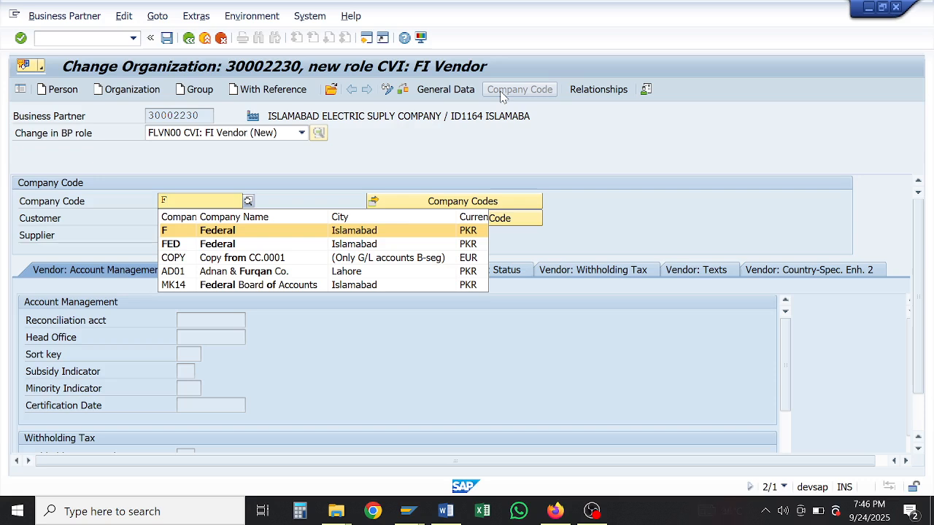
{"action": "key", "text": "Return"}
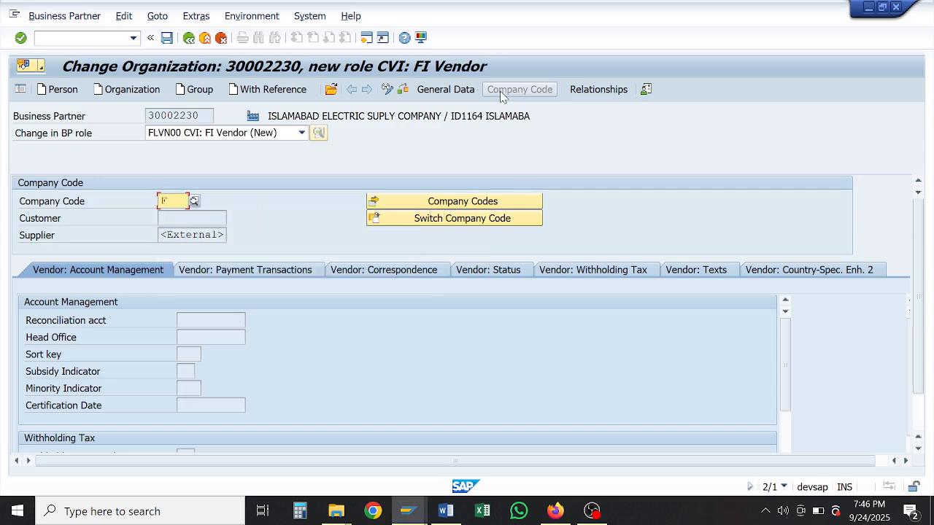
{"action": "key", "text": "Return"}
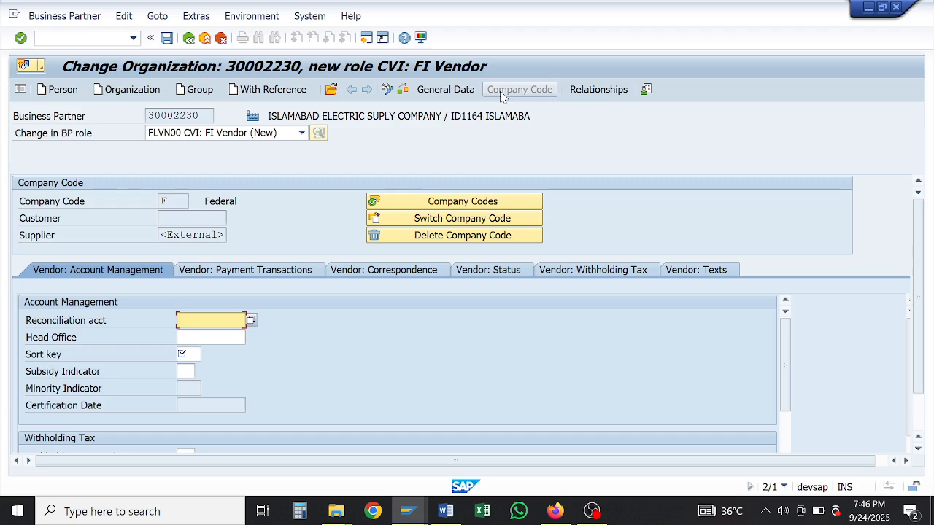
Step: Enter reconciliation account G01201, sort key 002 and WTax C/R key PK
{"action": "type", "text": "G"}
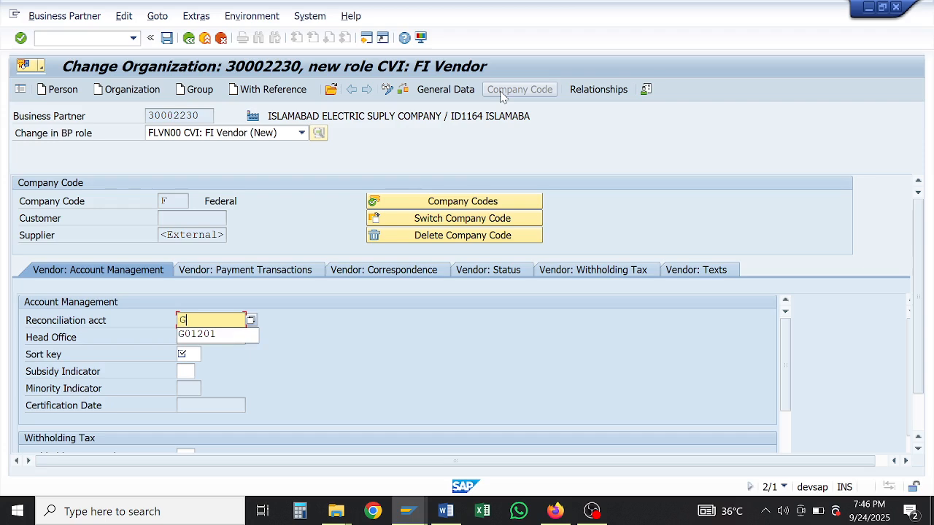
{"action": "key", "text": "Down"}
{"action": "key", "text": "Tab"}
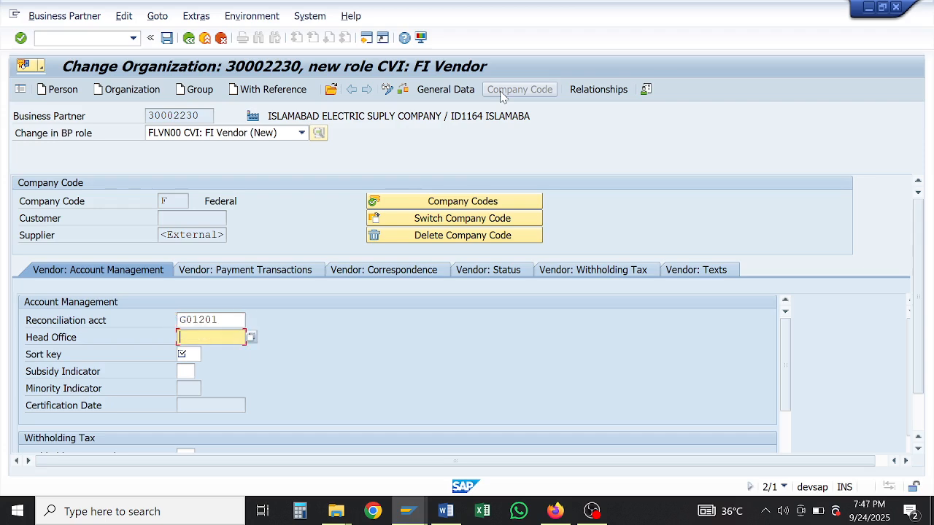
{"action": "key", "text": "Tab"}
{"action": "key", "text": "Down"}
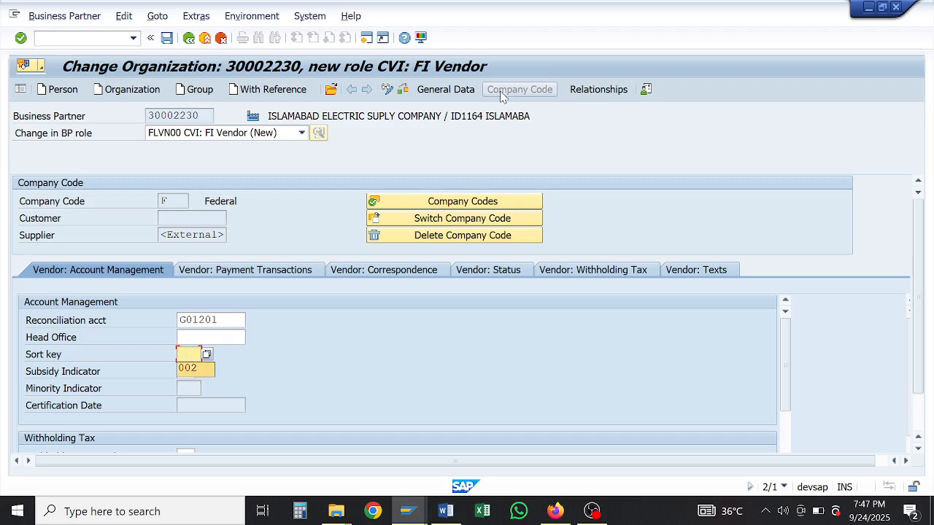
{"action": "key", "text": "Tab"}
{"action": "key", "text": "Tab"}
{"action": "key", "text": "Tab"}
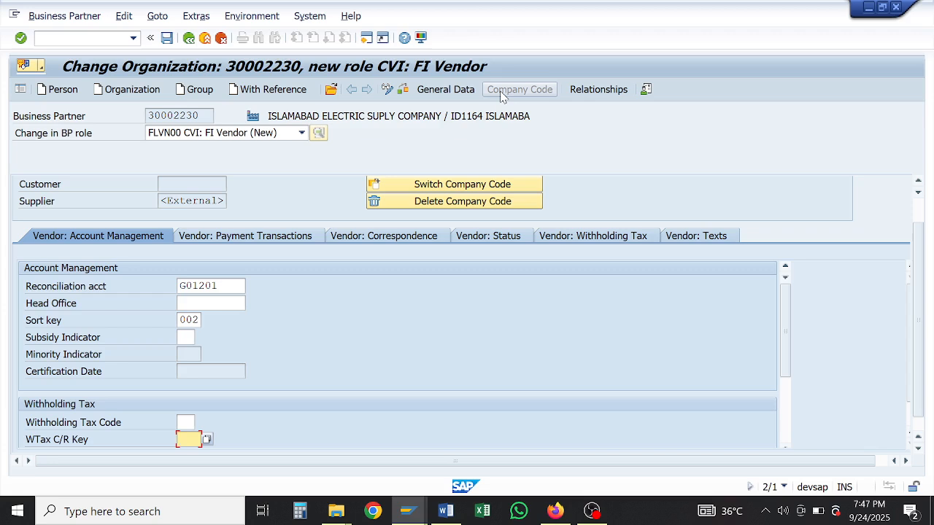
{"action": "key", "text": "Tab"}
{"action": "key", "text": "shift+Tab"}
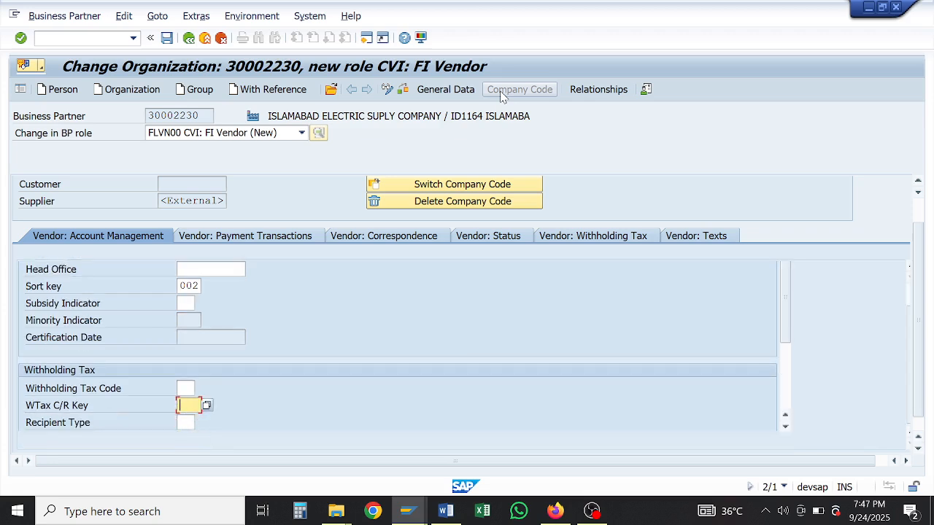
{"action": "type", "text": "PK"}
{"action": "key", "text": "Tab"}
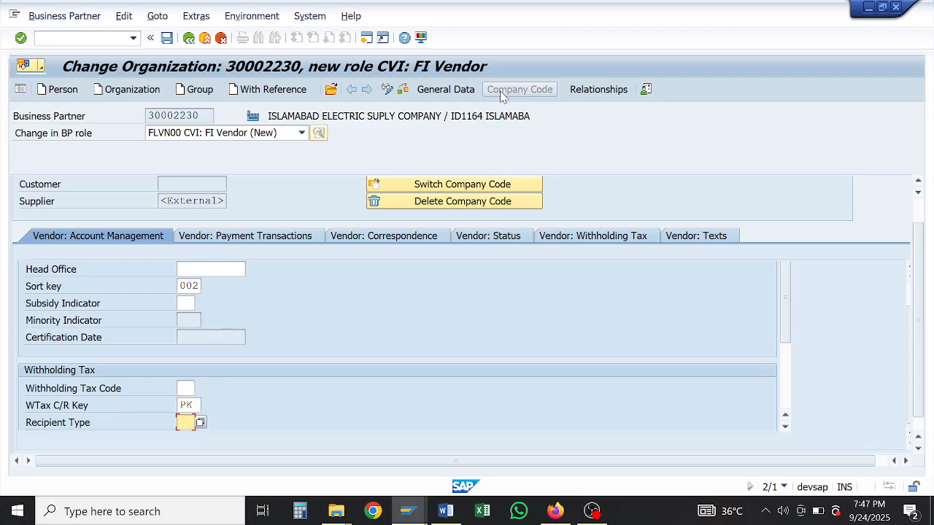
{"action": "left_click", "coordinate": [234, 239]}
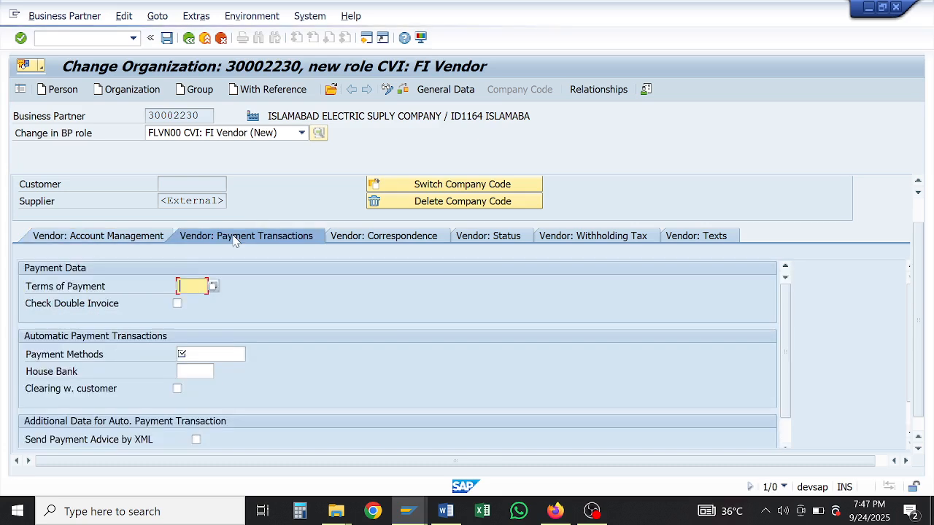
Step: Set payment terms 0001, enable the double-invoice check, and set payment method E
{"action": "left_click", "coordinate": [183, 286]}
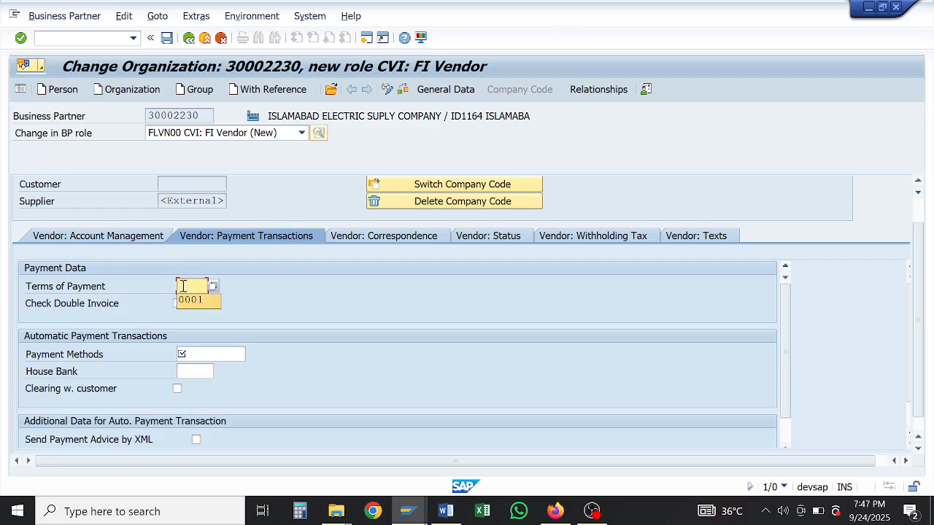
{"action": "key", "text": "Tab"}
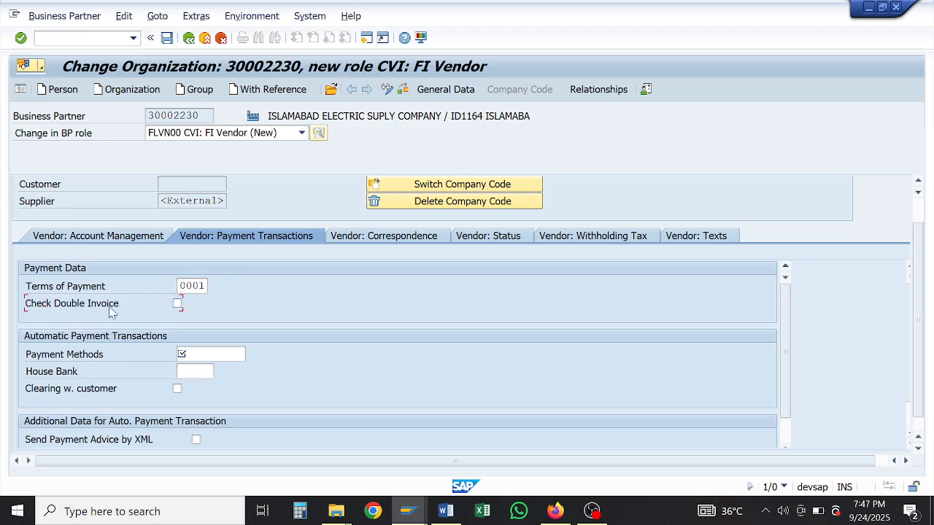
{"action": "left_click", "coordinate": [178, 304]}
{"action": "left_click", "coordinate": [187, 353]}
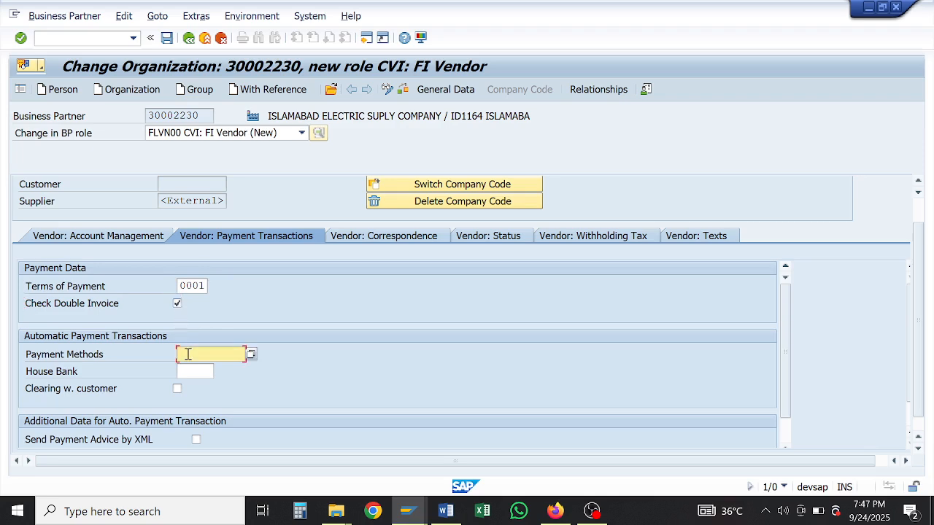
{"action": "type", "text": "E"}
Step: Add withholding tax type PA with code A0 and mark it as subject
{"action": "left_click", "coordinate": [359, 243]}
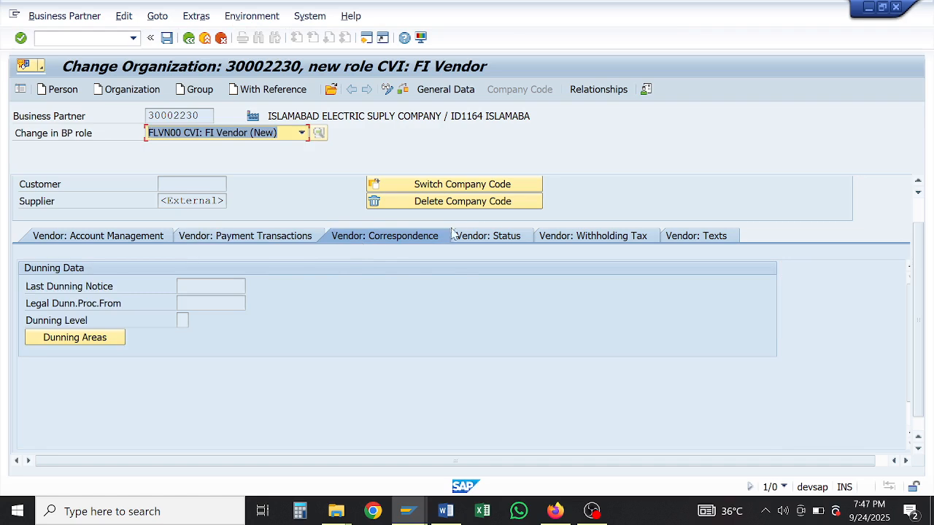
{"action": "left_click", "coordinate": [476, 238]}
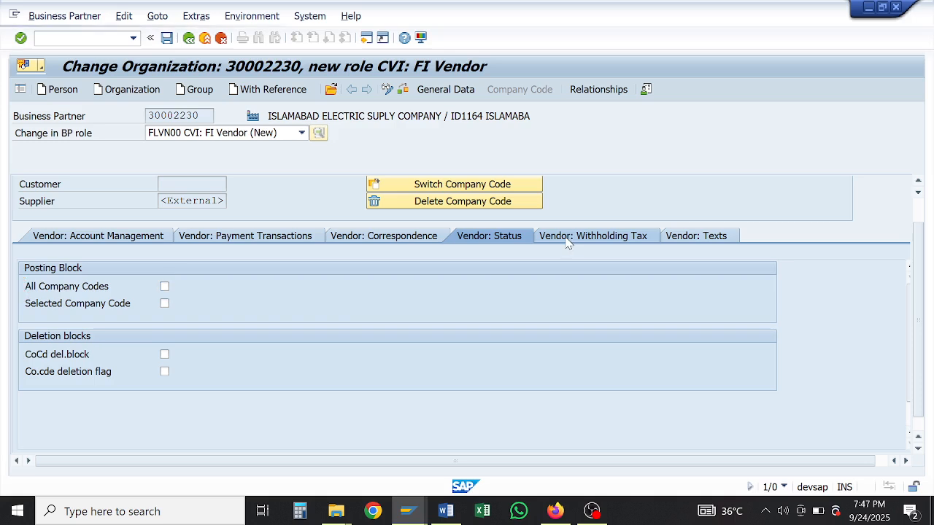
{"action": "left_click", "coordinate": [568, 241]}
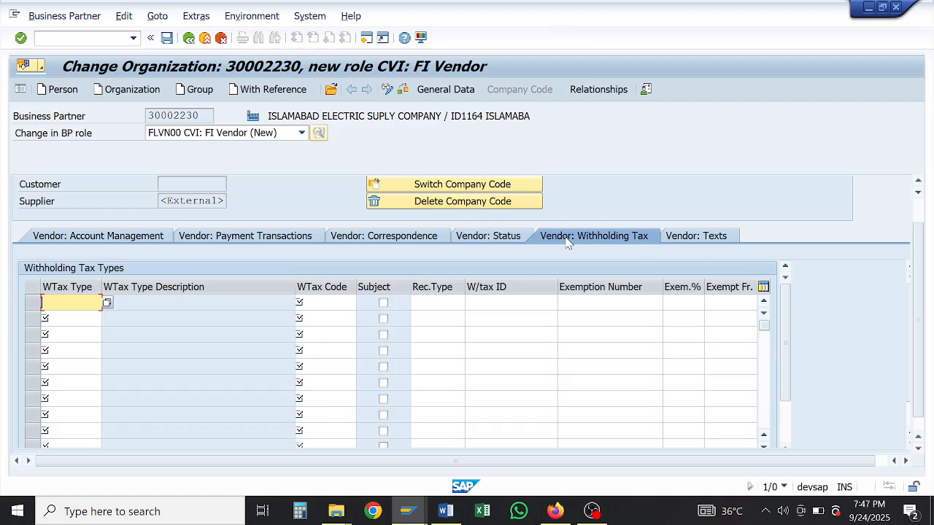
{"action": "key", "text": "Down"}
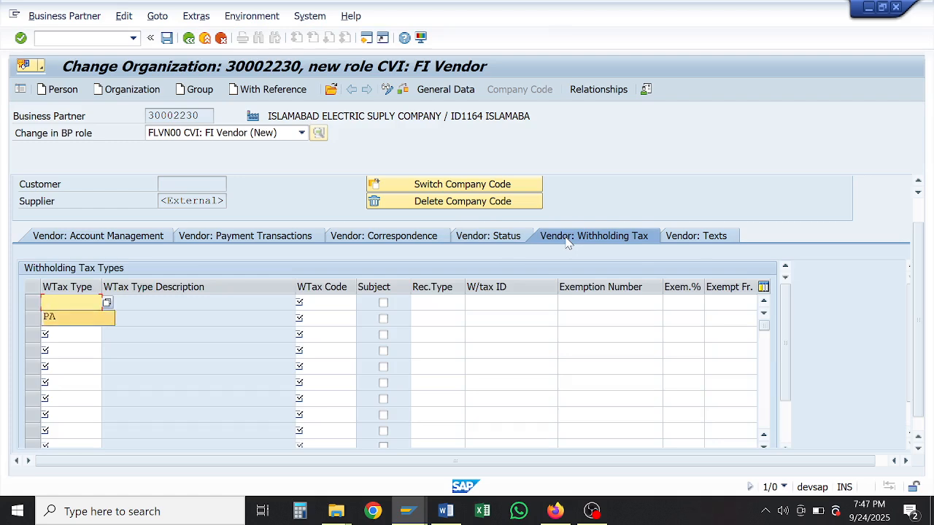
{"action": "key", "text": "Return"}
{"action": "key", "text": "Tab"}
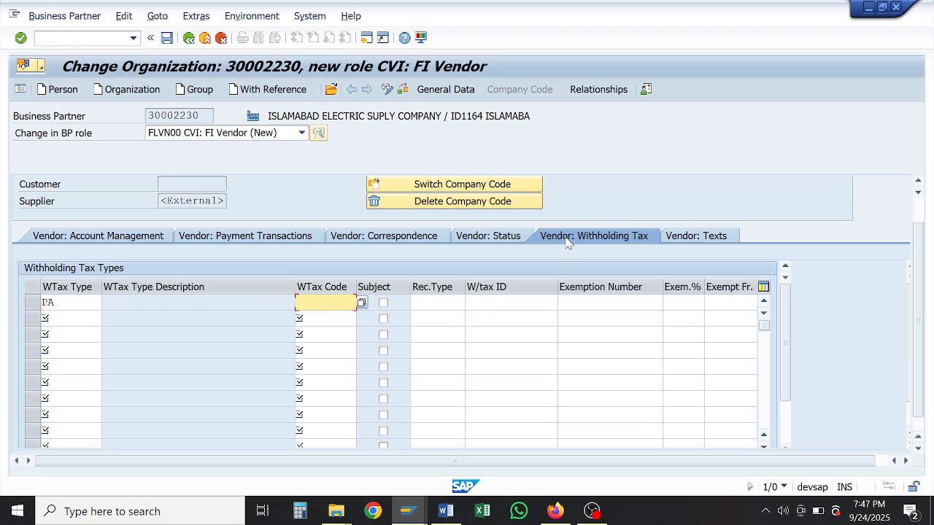
{"action": "key", "text": "Down"}
{"action": "key", "text": "Return"}
{"action": "key", "text": "Tab"}
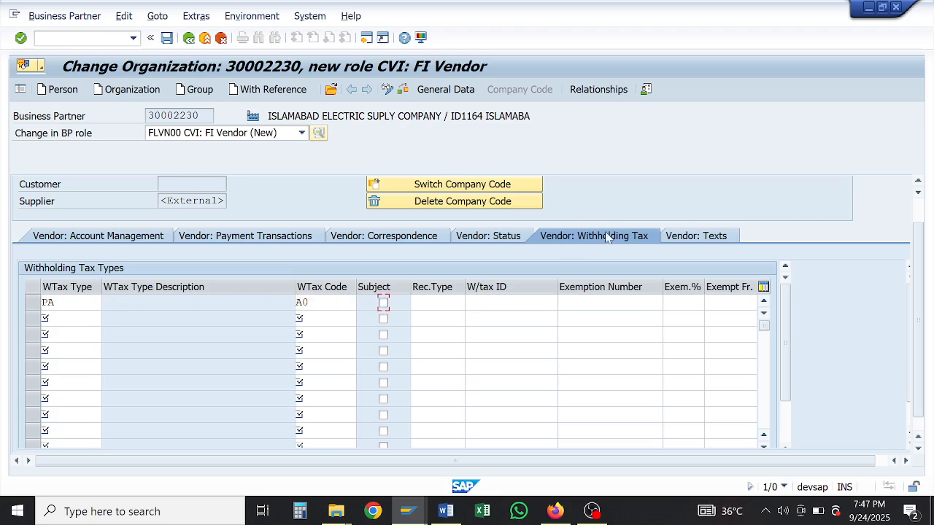
{"action": "left_click", "coordinate": [384, 303]}
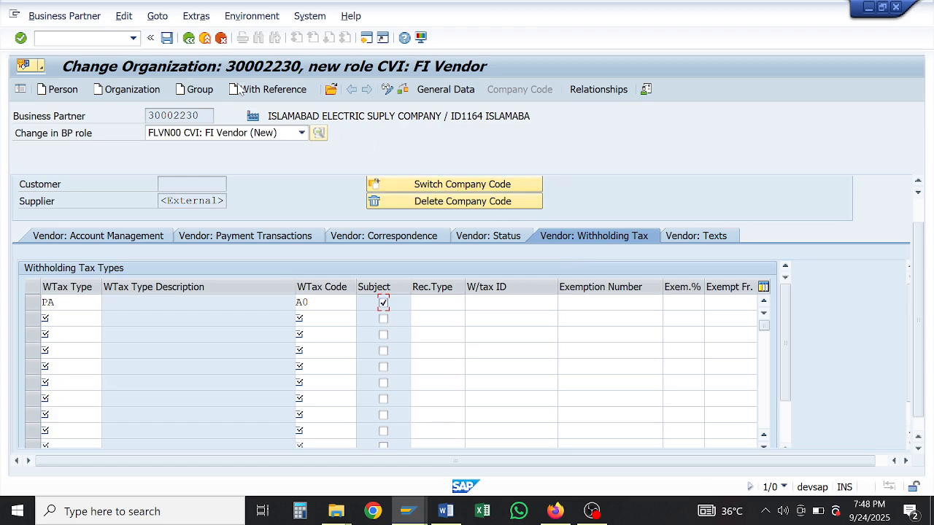
Step: Save partner 30002230 with the FI Vendor role, acknowledge the notice, and return to Easy Access
{"action": "left_click", "coordinate": [167, 39]}
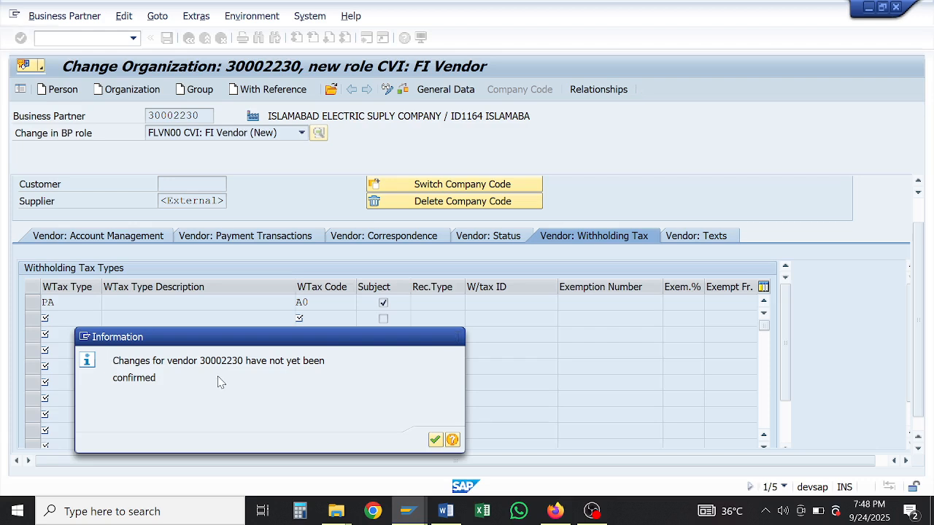
{"action": "key", "text": "Return"}
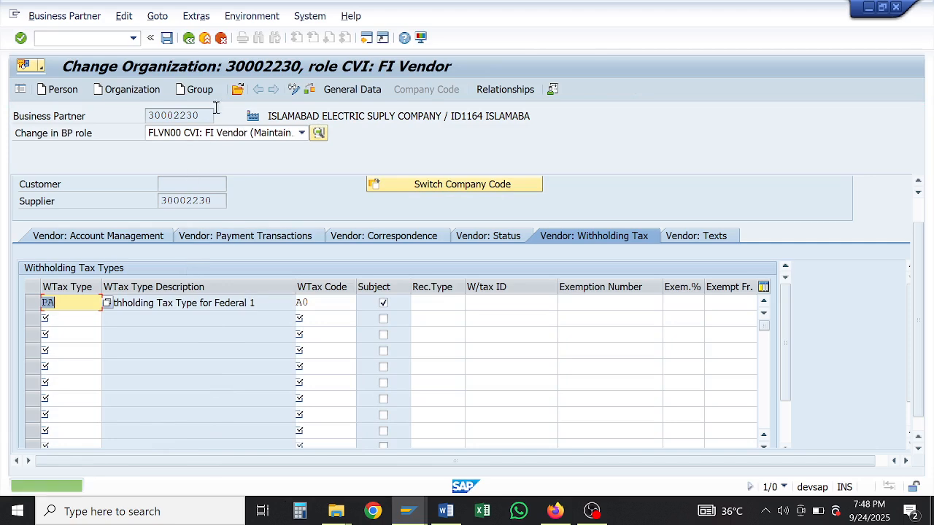
{"action": "left_click", "coordinate": [188, 38]}
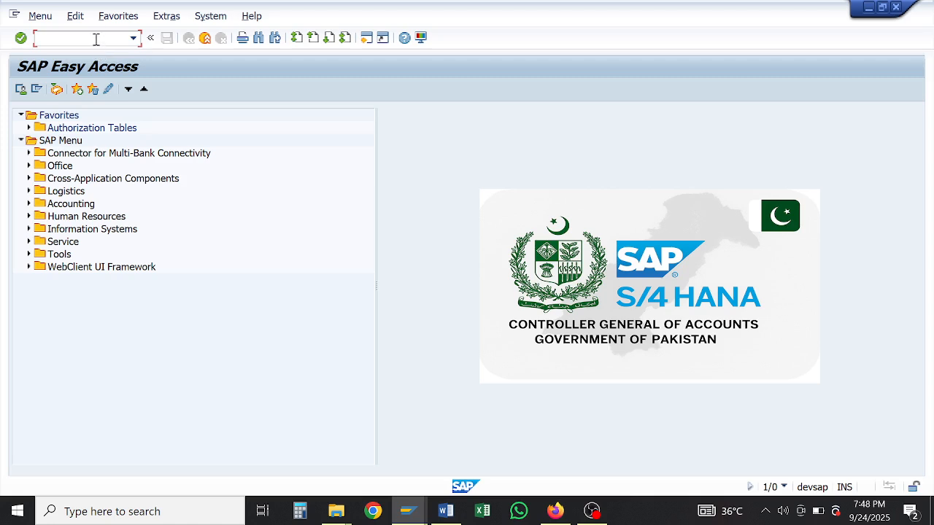
Step: Use transaction BP to find and open business partner 30002230, dismissing the notice
{"action": "type", "text": "BP"}
{"action": "key", "text": "Return"}
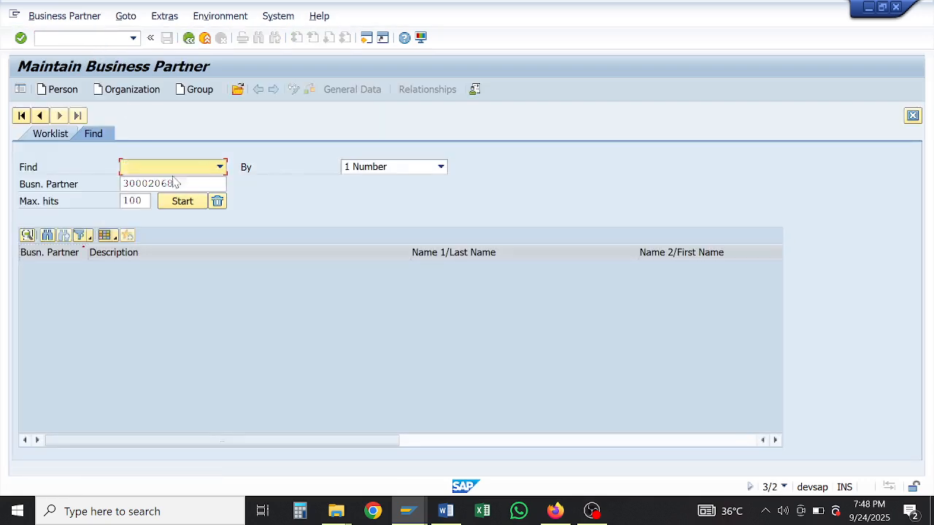
{"action": "key", "text": "Tab"}
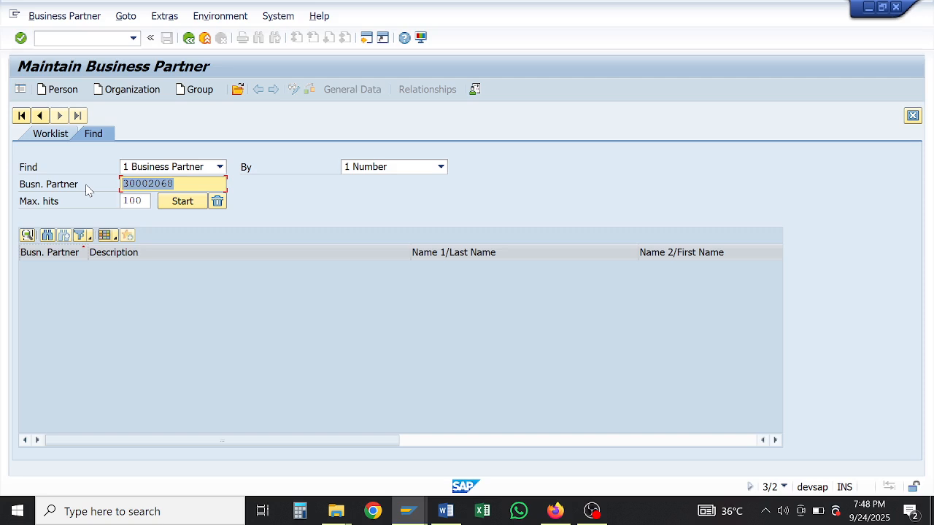
{"action": "type", "text": "3000"}
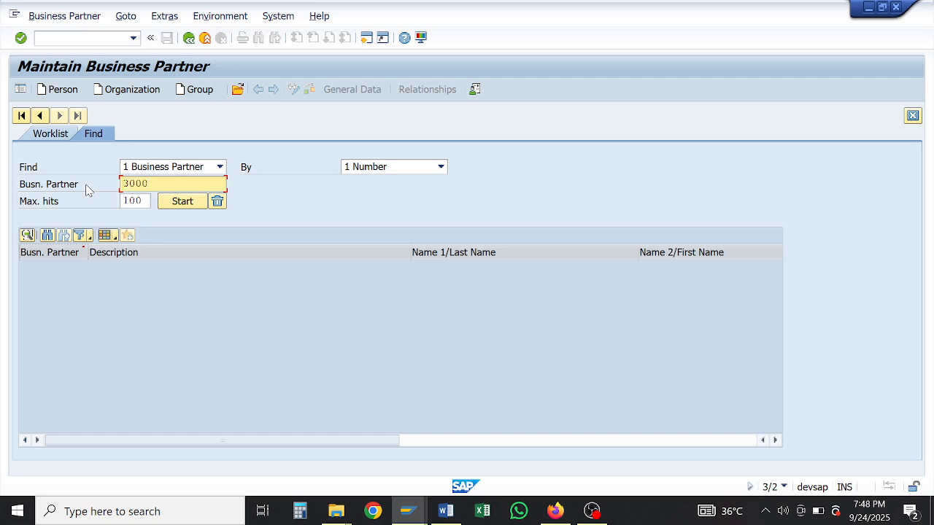
{"action": "type", "text": "2230"}
{"action": "left_click", "coordinate": [179, 201]}
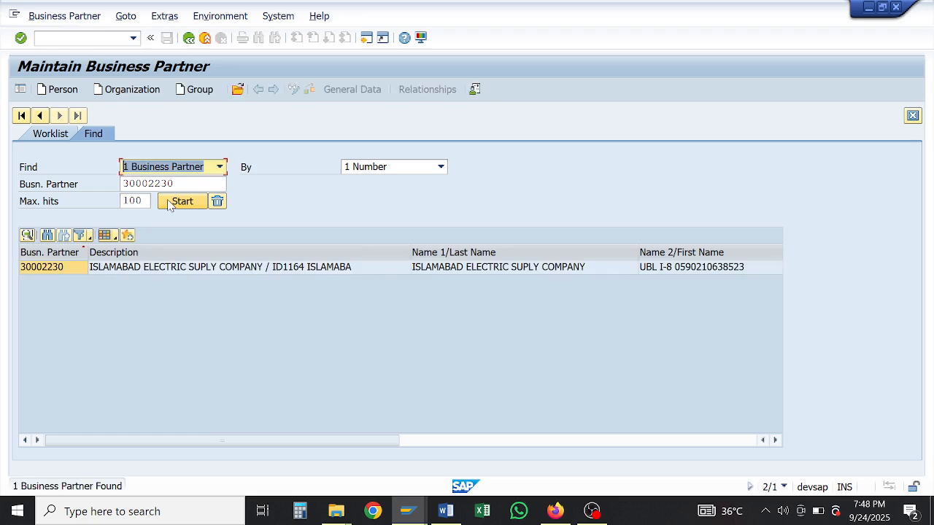
{"action": "double_click", "coordinate": [167, 267]}
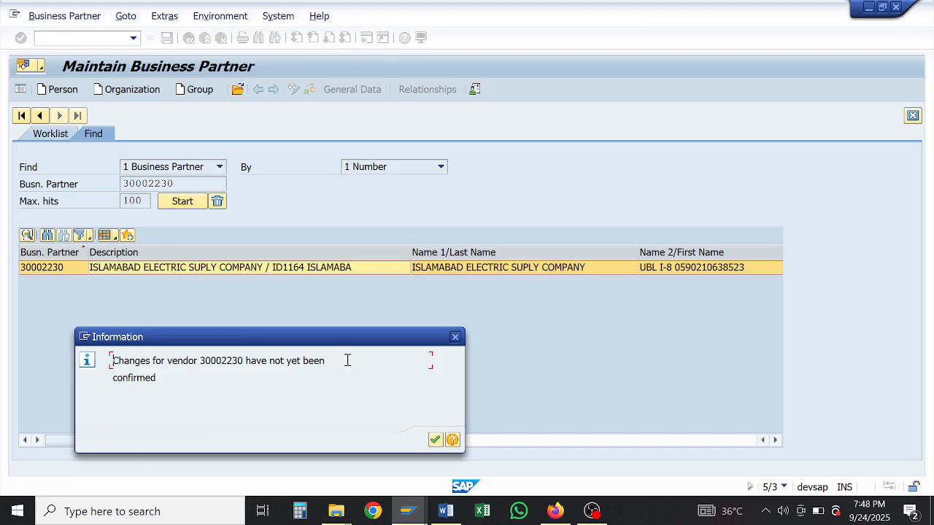
{"action": "key", "text": "Return"}
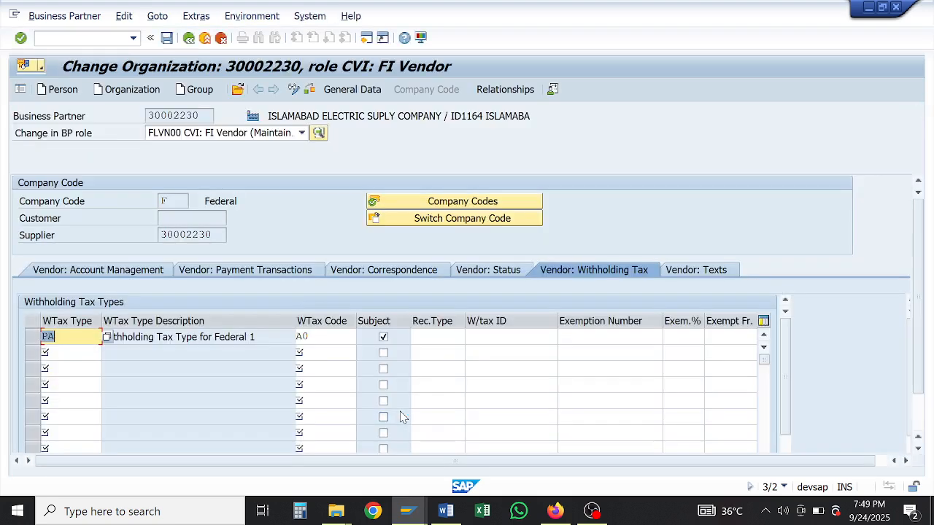
Step: Review the saved vendor account management data: company code F, reconciliation account G01201
{"action": "left_click", "coordinate": [113, 270]}
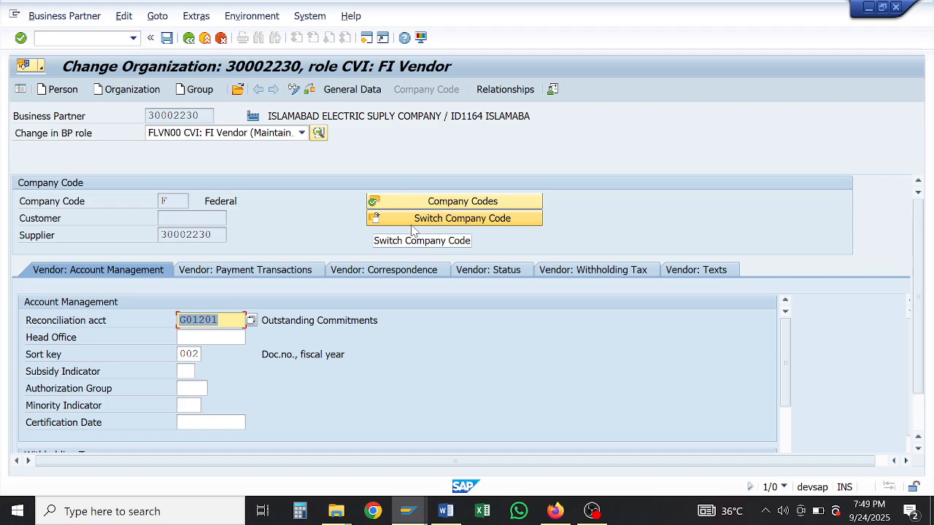
{"action": "left_click", "coordinate": [591, 510]}
{"action": "left_click", "coordinate": [788, 353]}
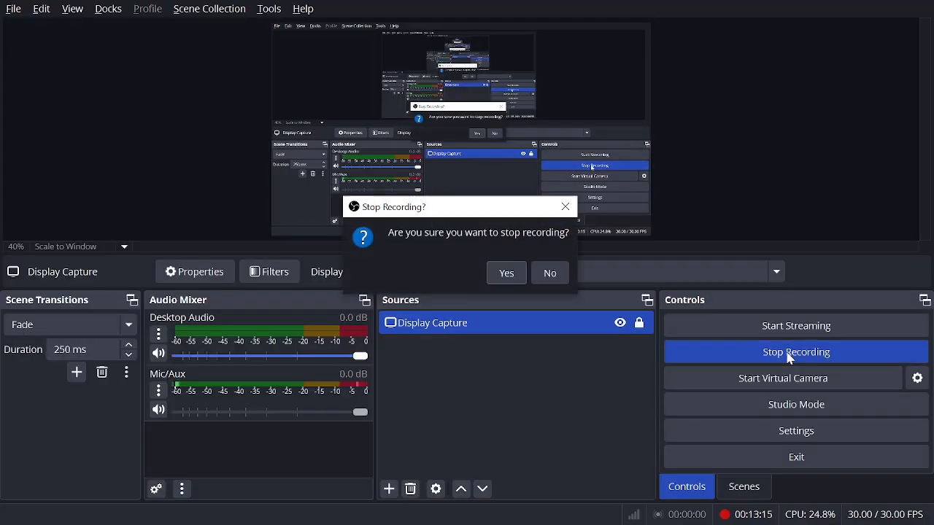